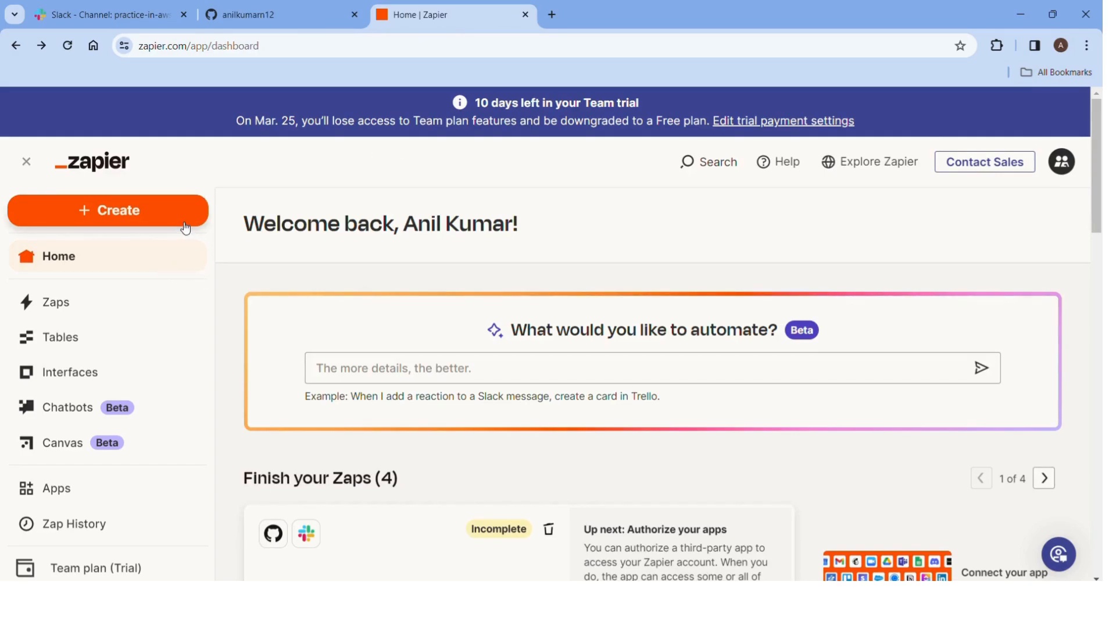
# Start a new draft Zap from the Create menu on the Zapier dashboard.
pyautogui.scroll(-2, 331, 260)
pyautogui.scroll(2, 331, 259)
pyautogui.click(163, 222)
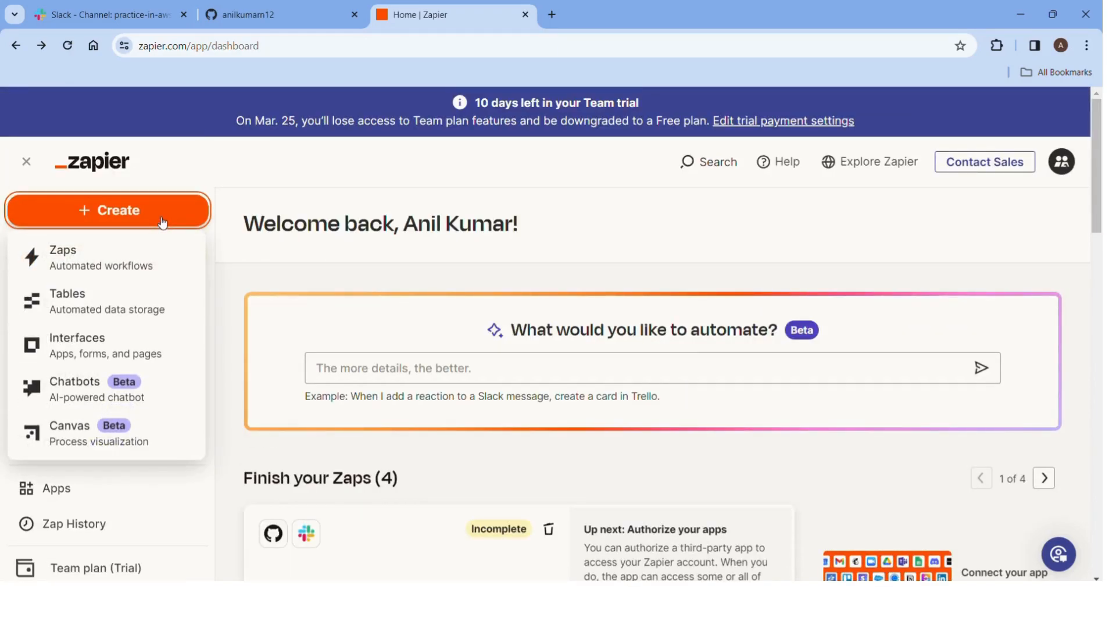
pyautogui.click(101, 263)
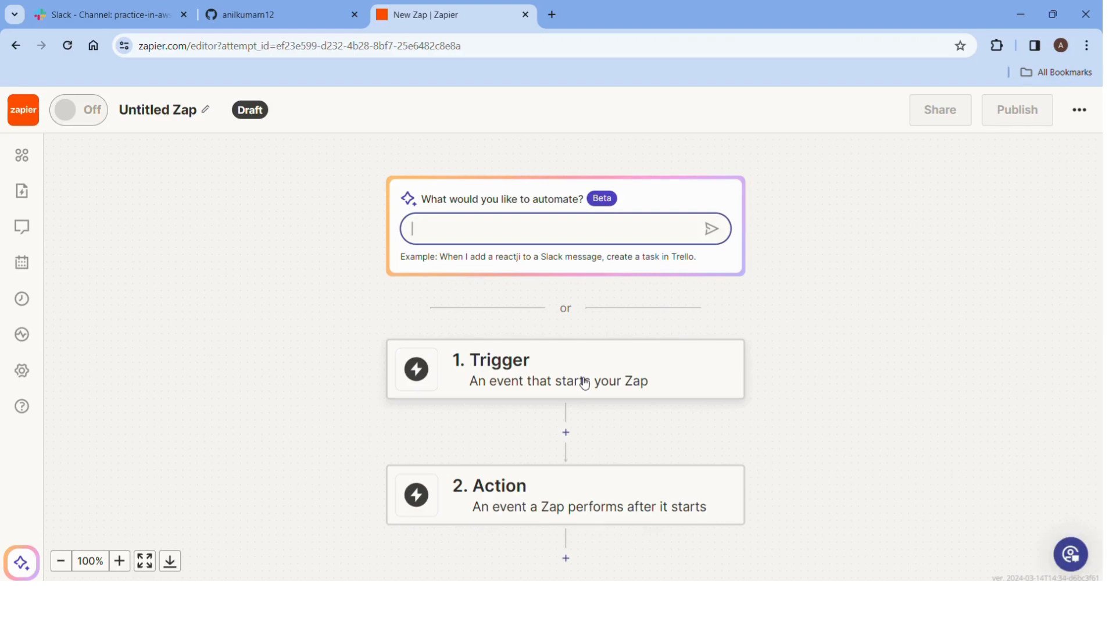
# Set the Zap's trigger to Slack with the New Channel event.
pyautogui.click(584, 383)
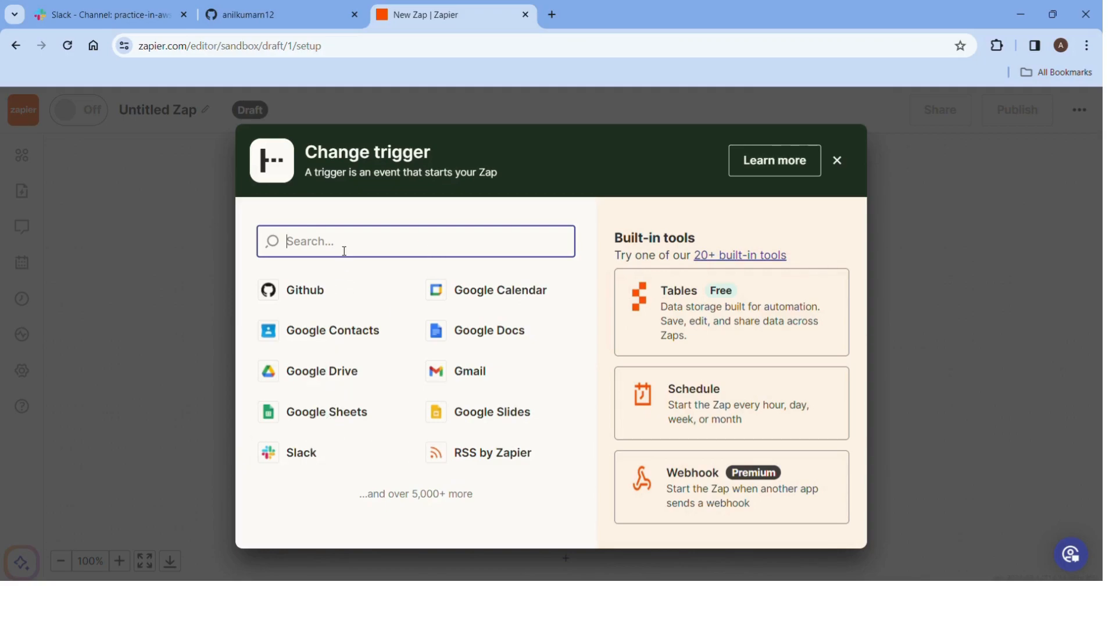
pyautogui.write('slack')
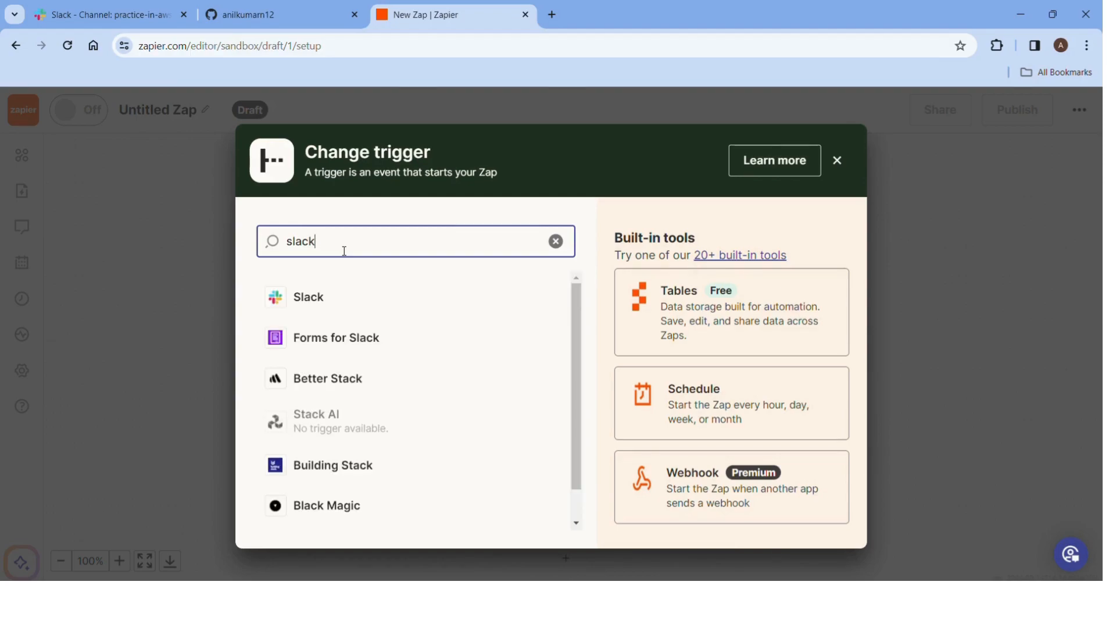
pyautogui.click(321, 296)
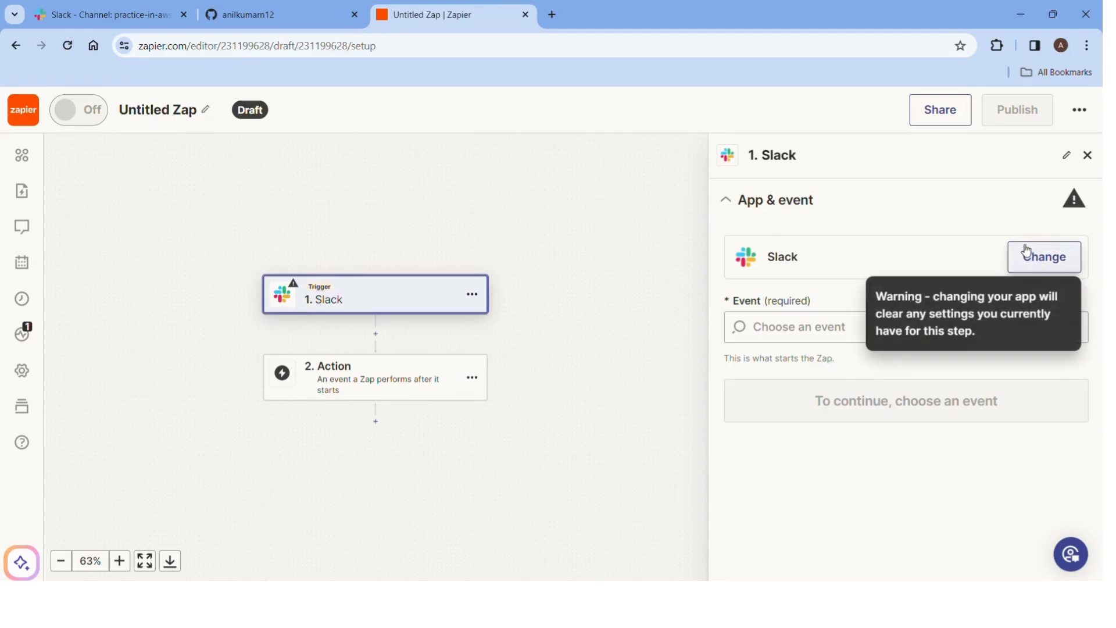
pyautogui.click(792, 335)
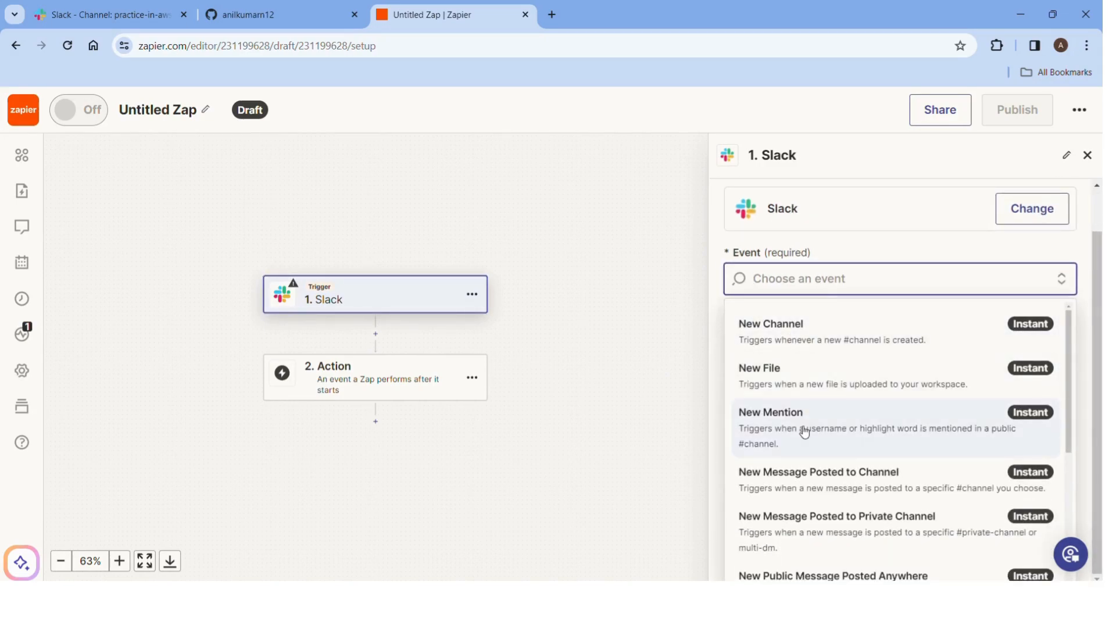
pyautogui.scroll(-5, 804, 431)
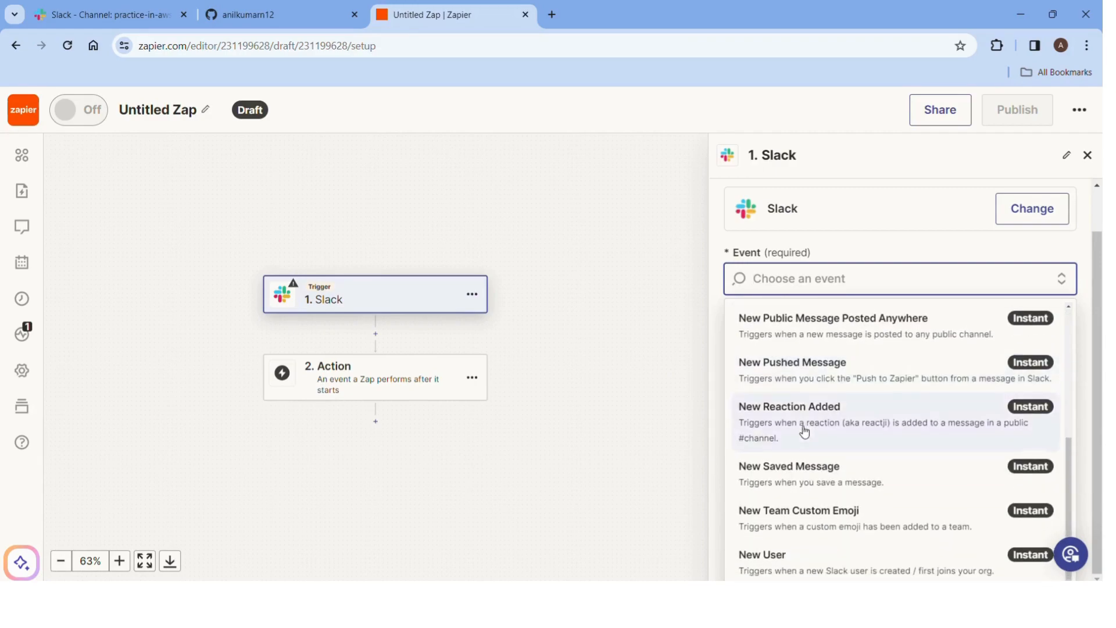
pyautogui.scroll(5, 804, 431)
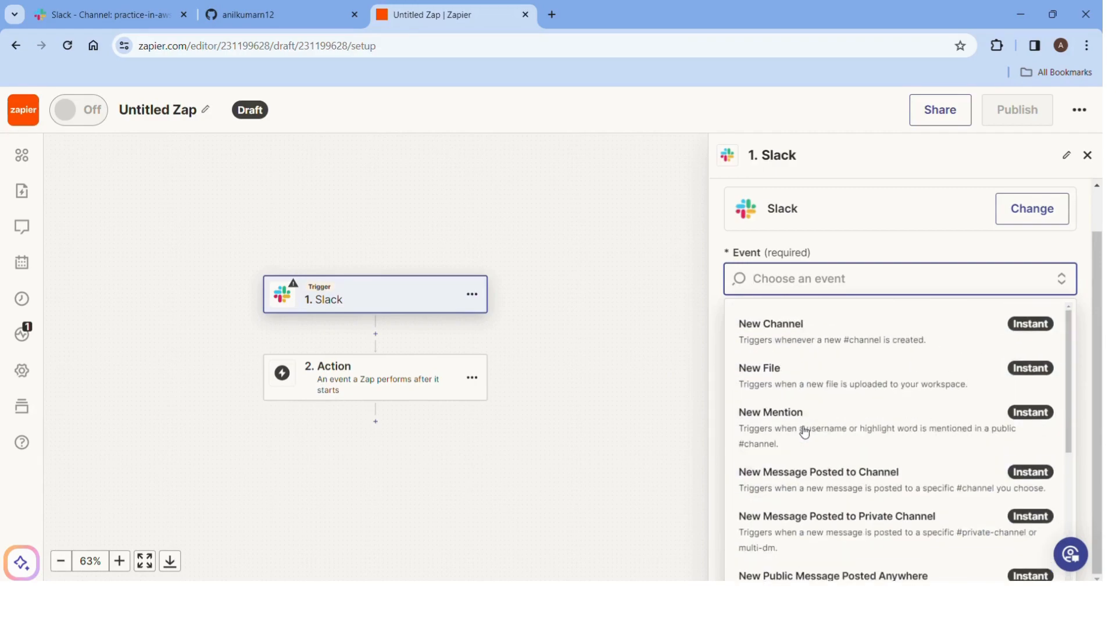
pyautogui.click(805, 333)
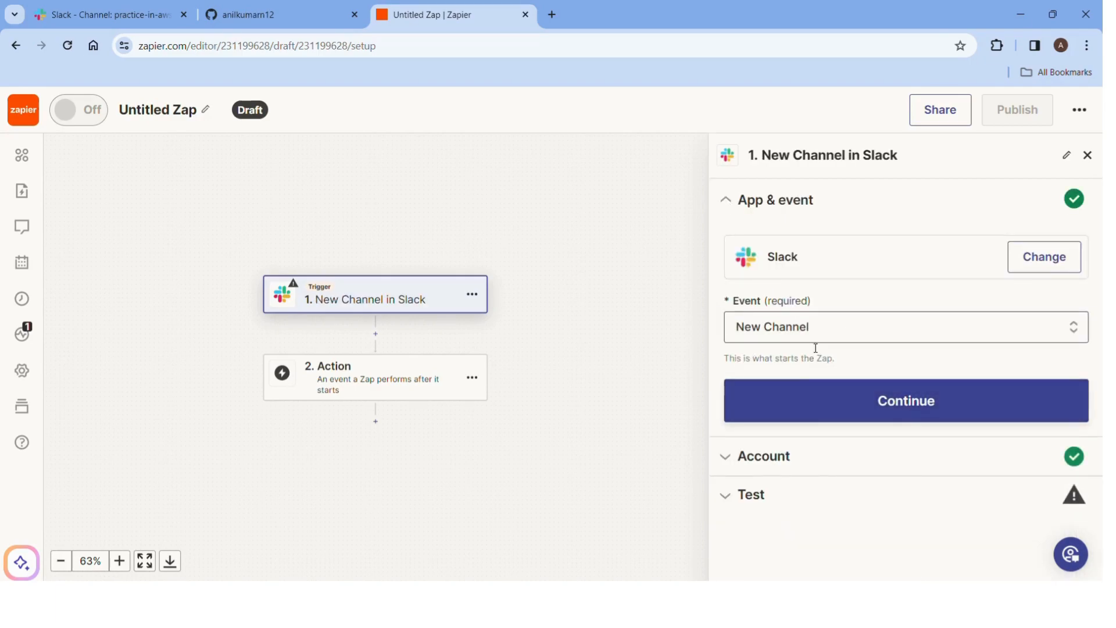
# Test the Slack trigger and review records New Channel C, B and A, with C selected.
pyautogui.click(739, 502)
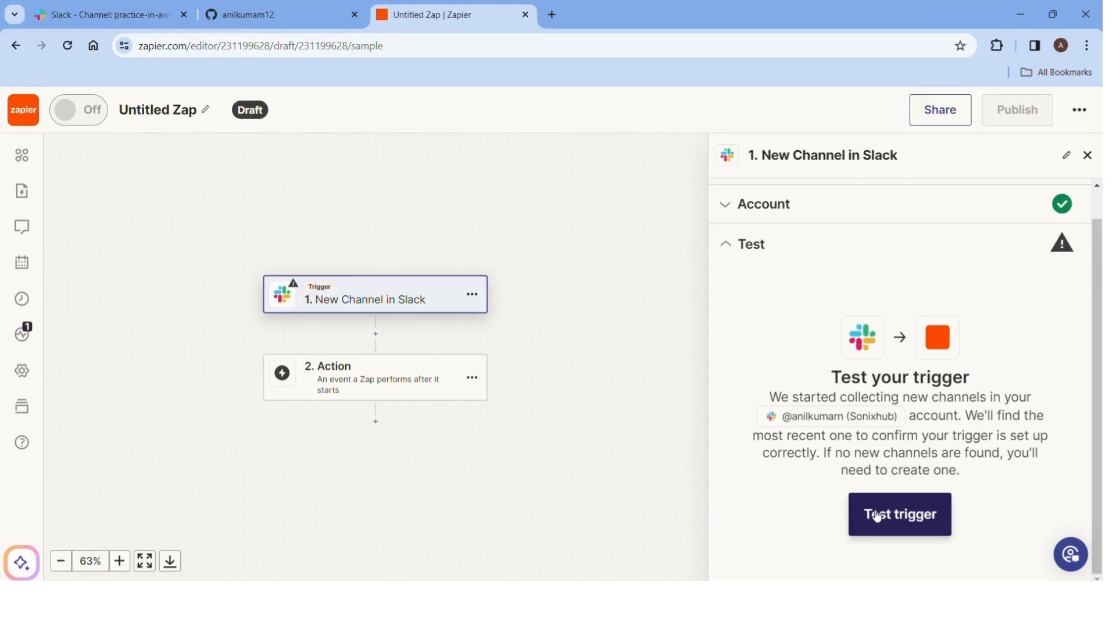
pyautogui.click(879, 525)
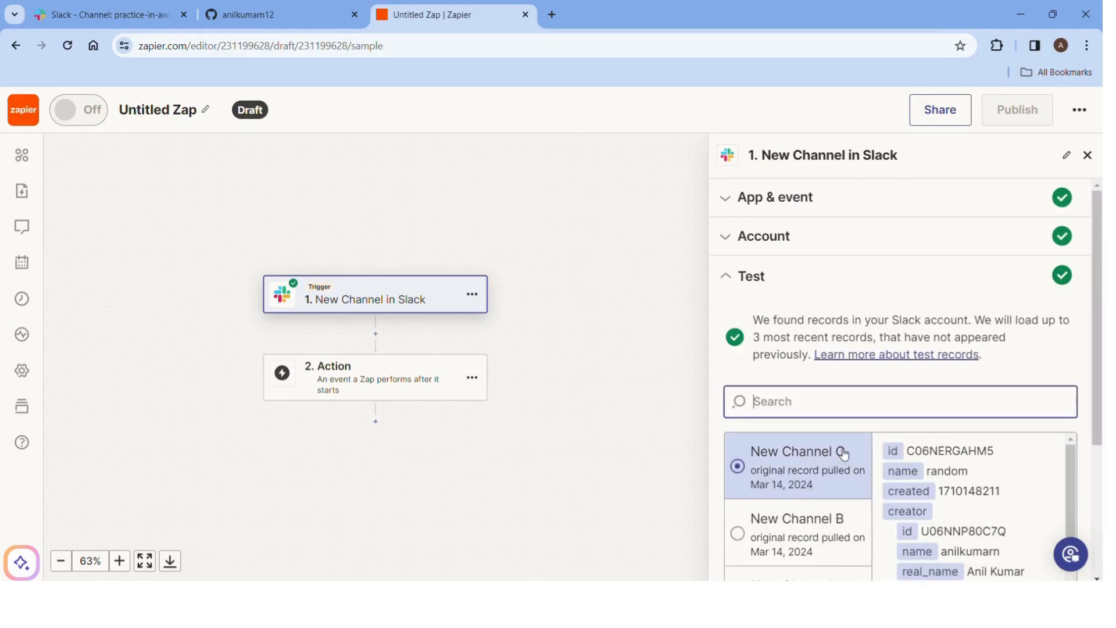
pyautogui.scroll(-4, 843, 453)
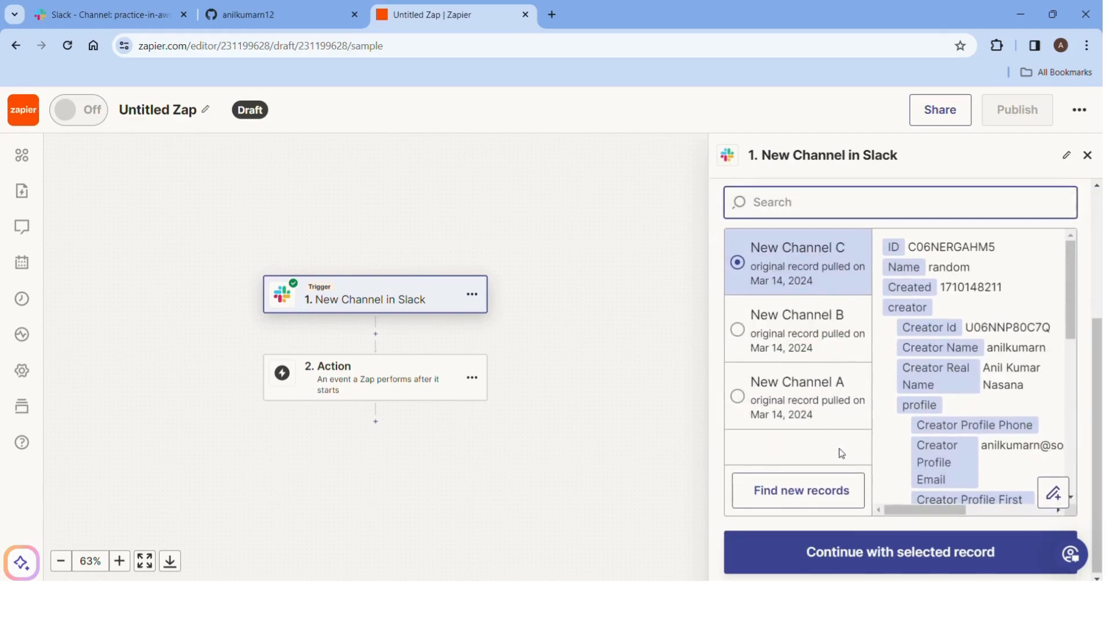
pyautogui.scroll(-1, 779, 343)
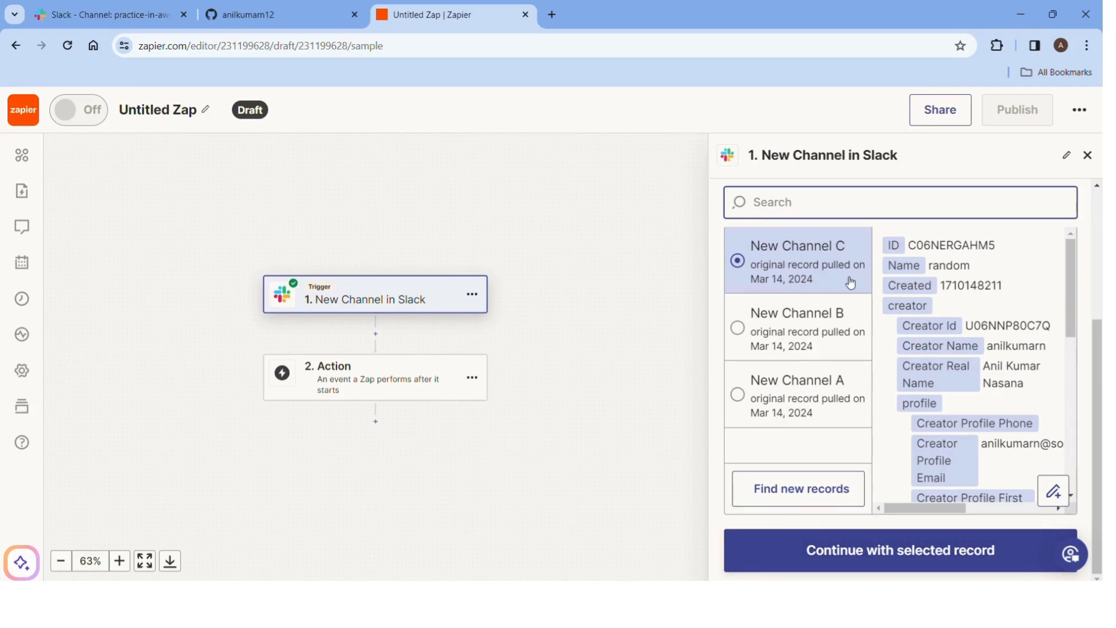
# Continue with New Channel C and make the action GitHub's Create Issue event.
pyautogui.click(817, 561)
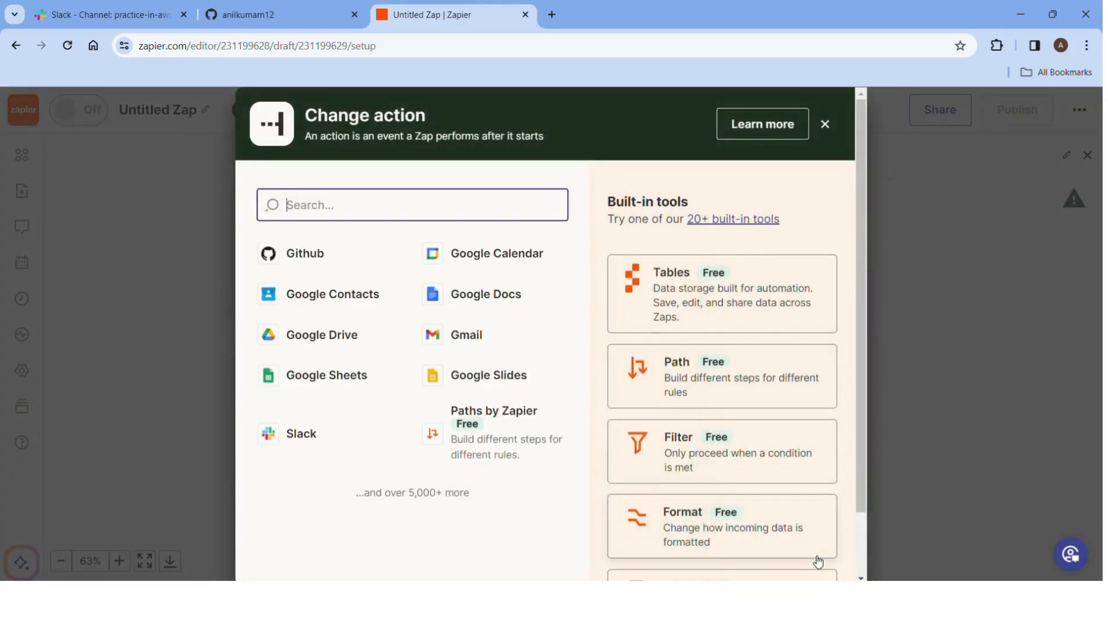
pyautogui.click(332, 261)
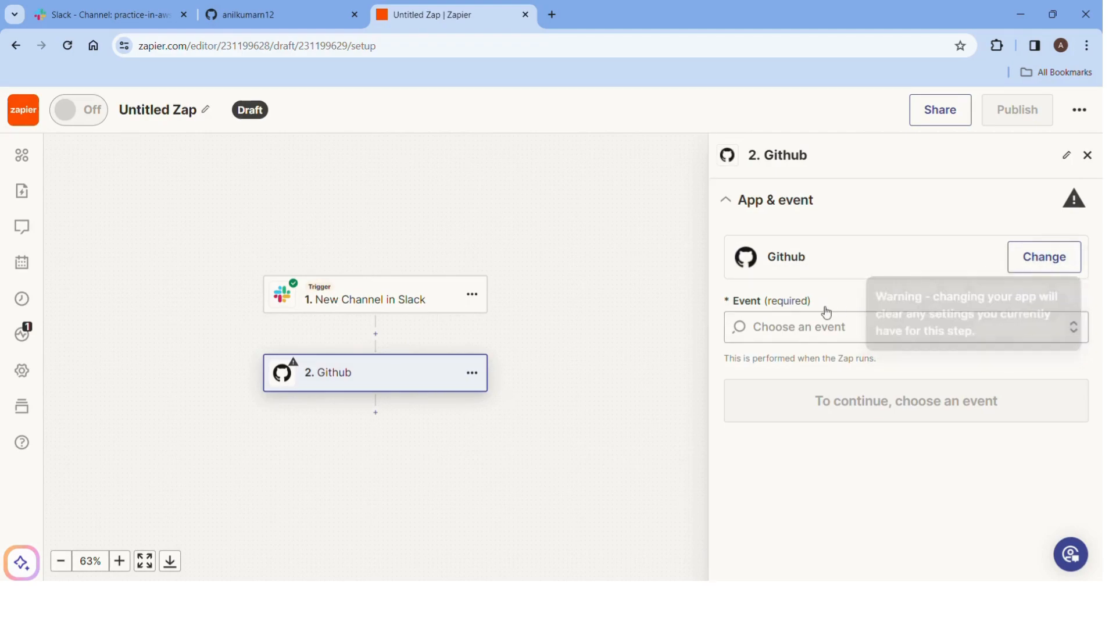
pyautogui.click(1051, 254)
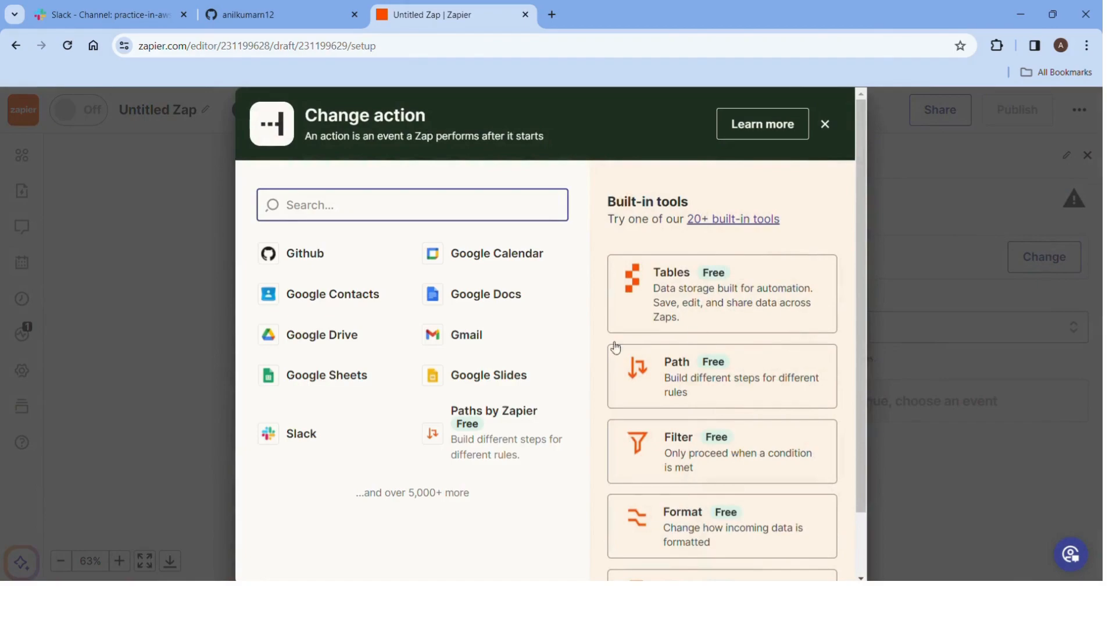
pyautogui.click(824, 125)
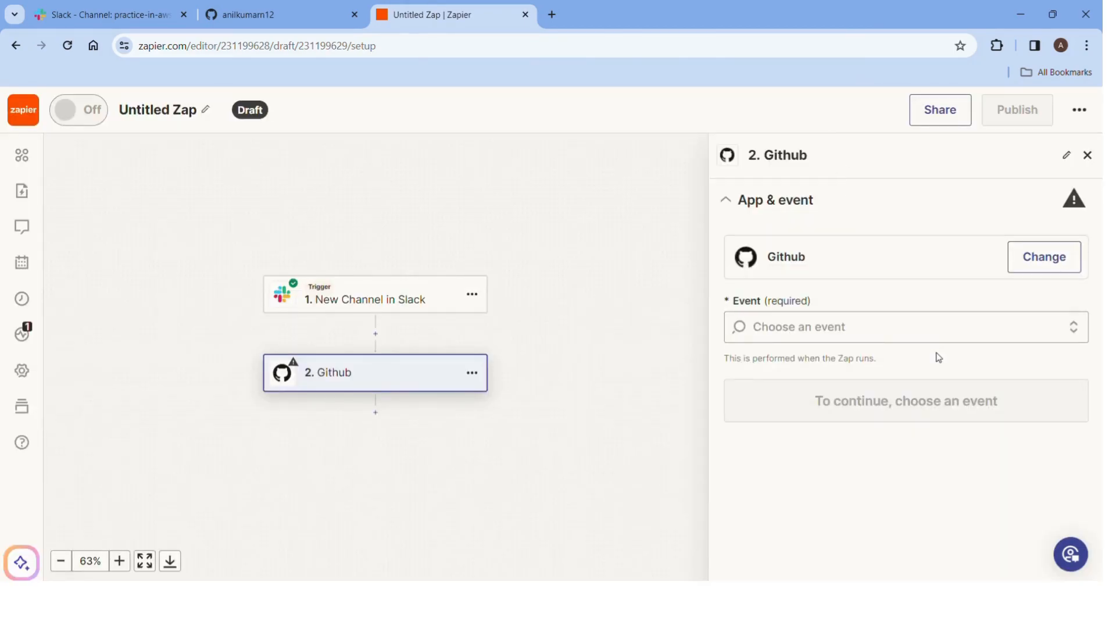
pyautogui.click(877, 330)
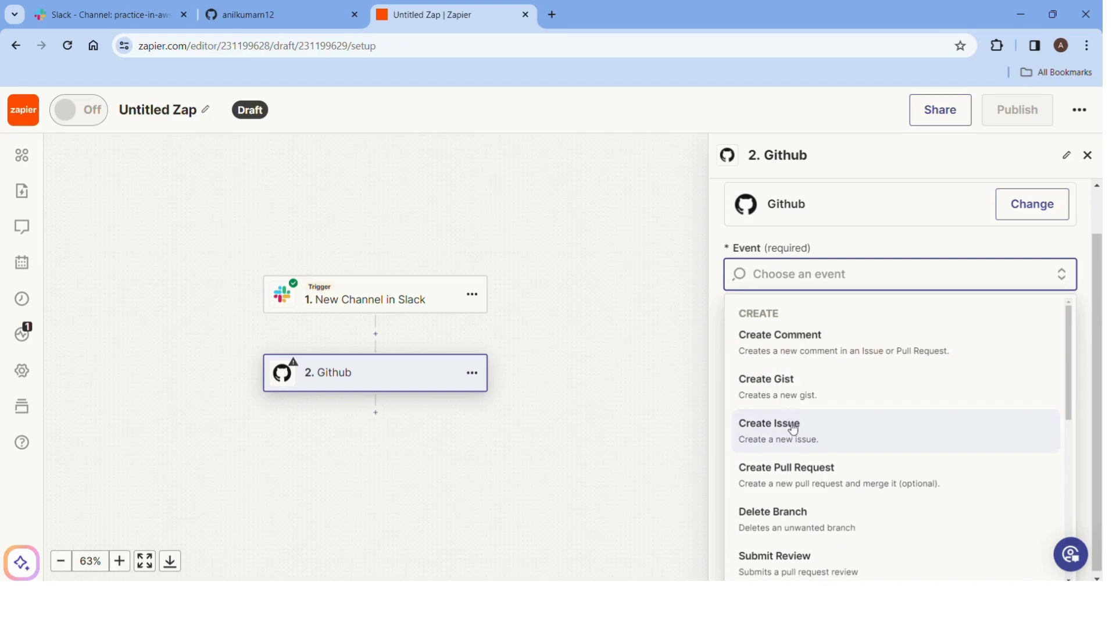
pyautogui.click(790, 426)
pyautogui.click(822, 405)
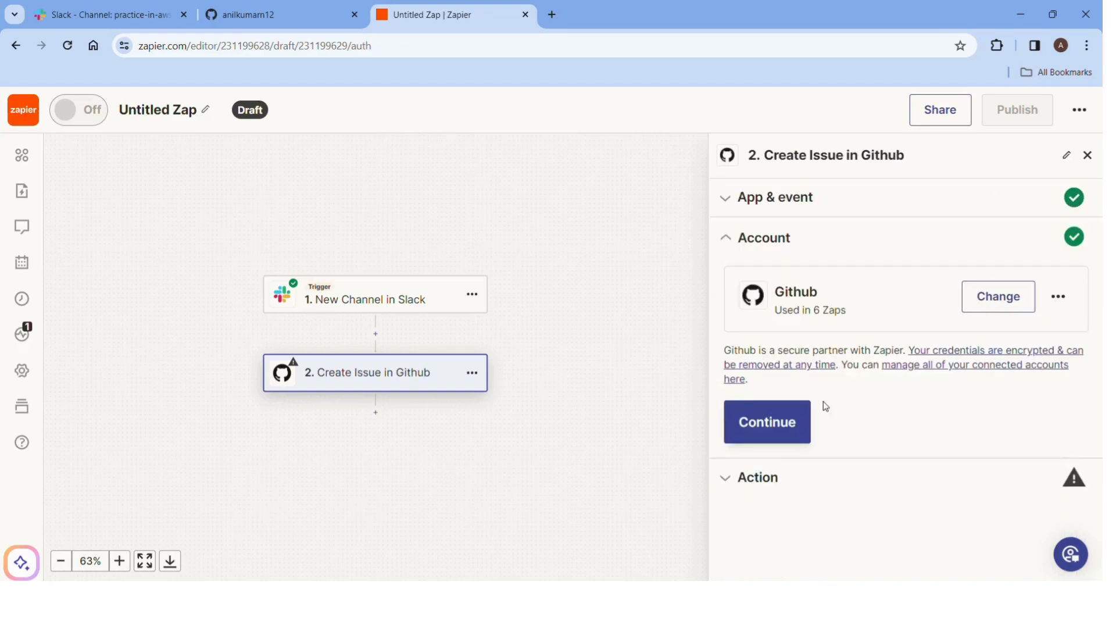
# Open the Create Issue fields and pick the first listed repository as Repo.
pyautogui.click(751, 490)
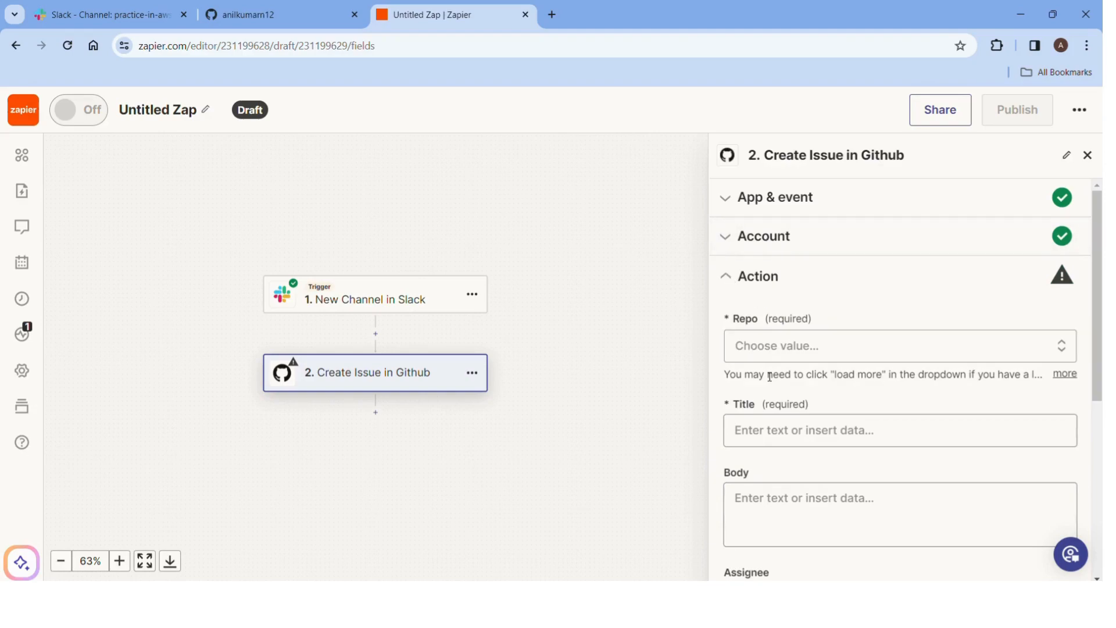
pyautogui.scroll(-5, 763, 372)
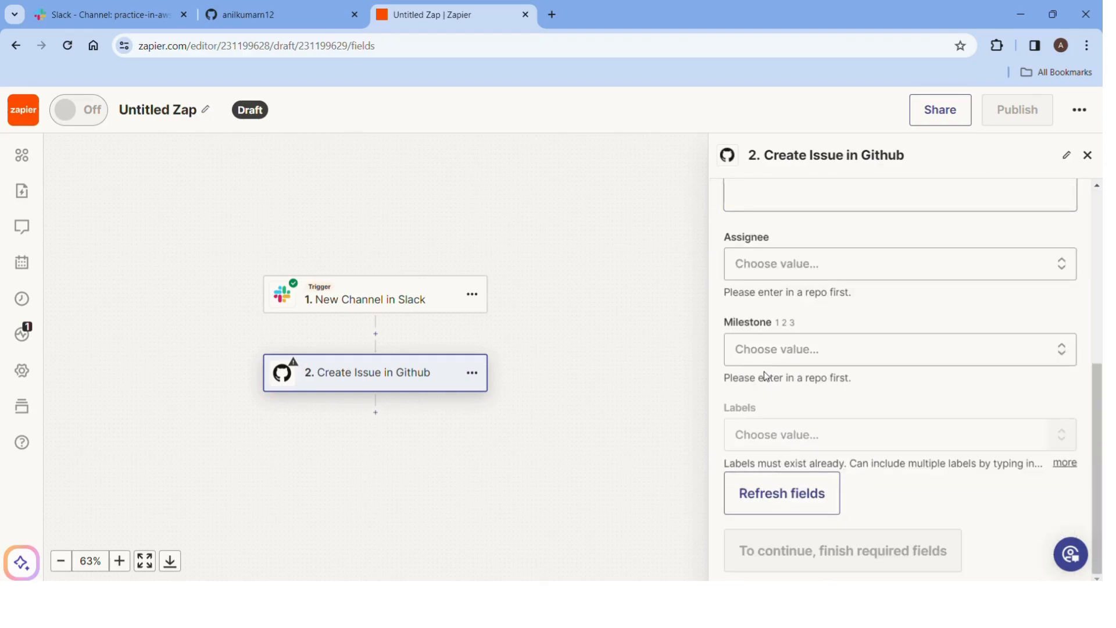
pyautogui.scroll(4, 763, 375)
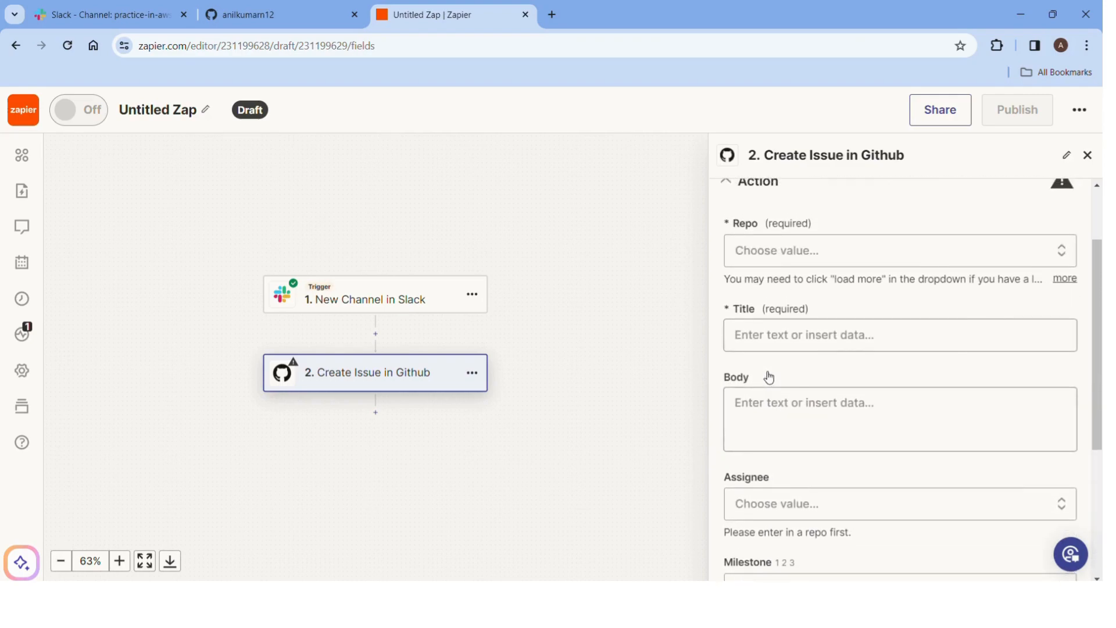
pyautogui.scroll(2, 775, 319)
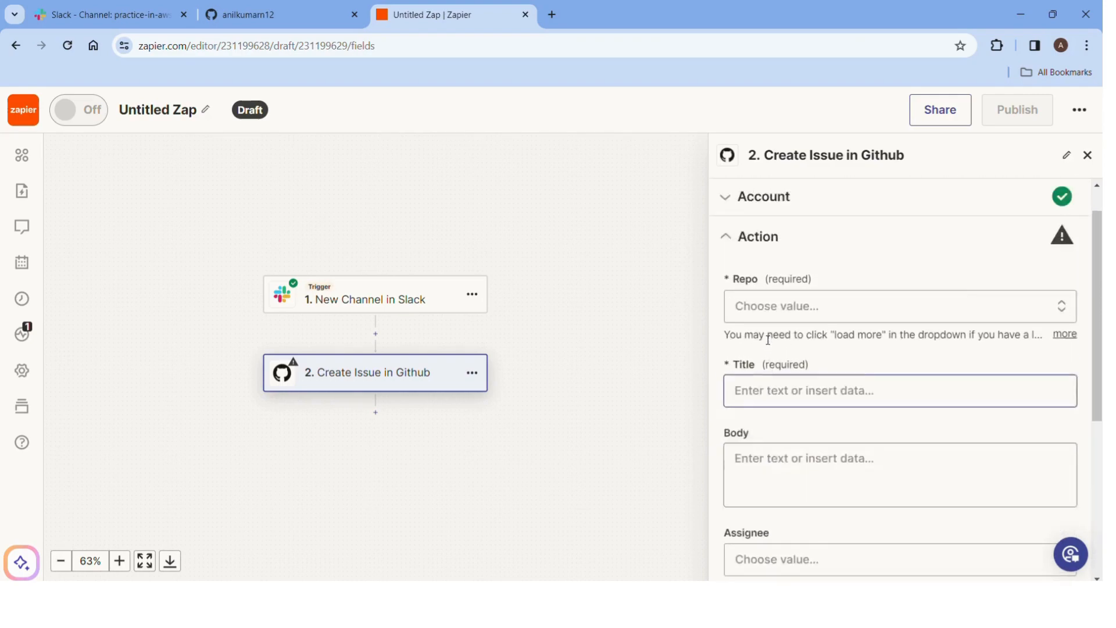
pyautogui.click(761, 348)
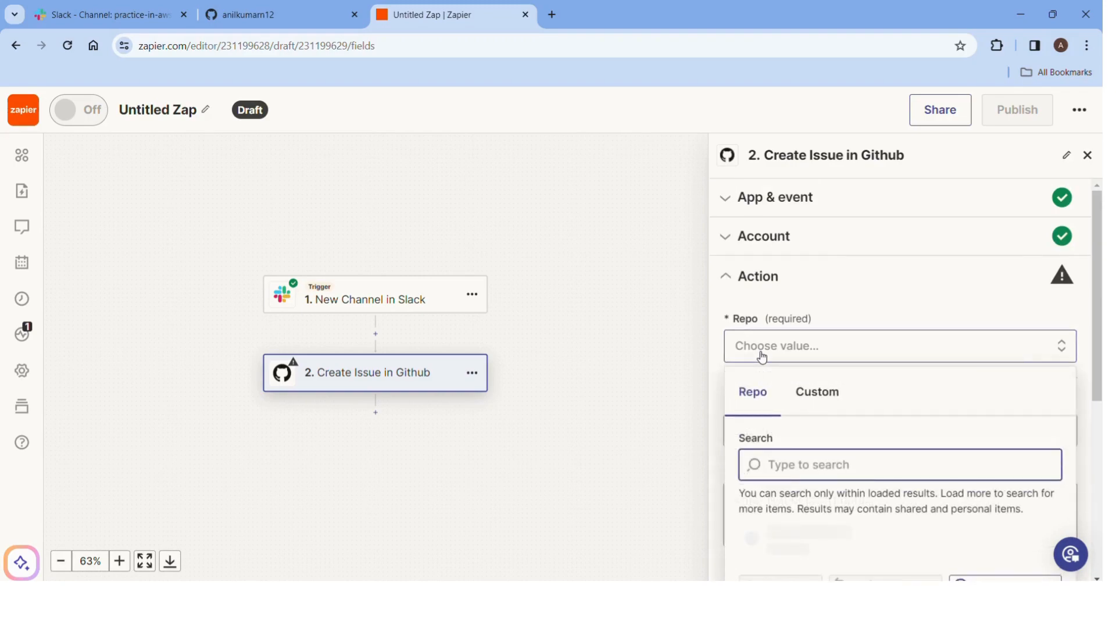
pyautogui.click(805, 394)
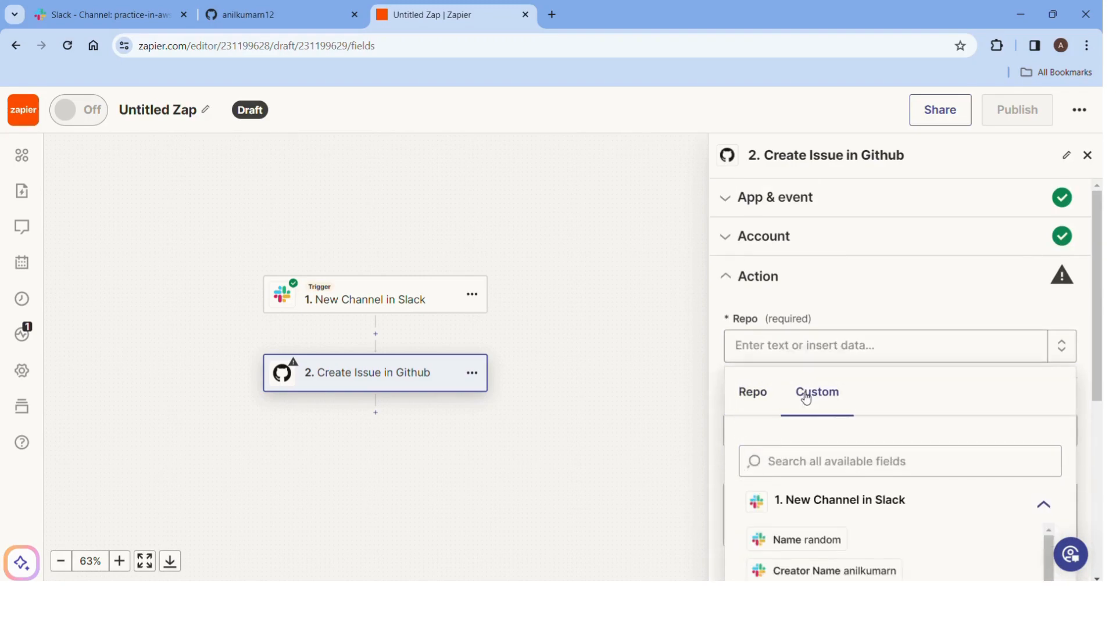
pyautogui.click(749, 400)
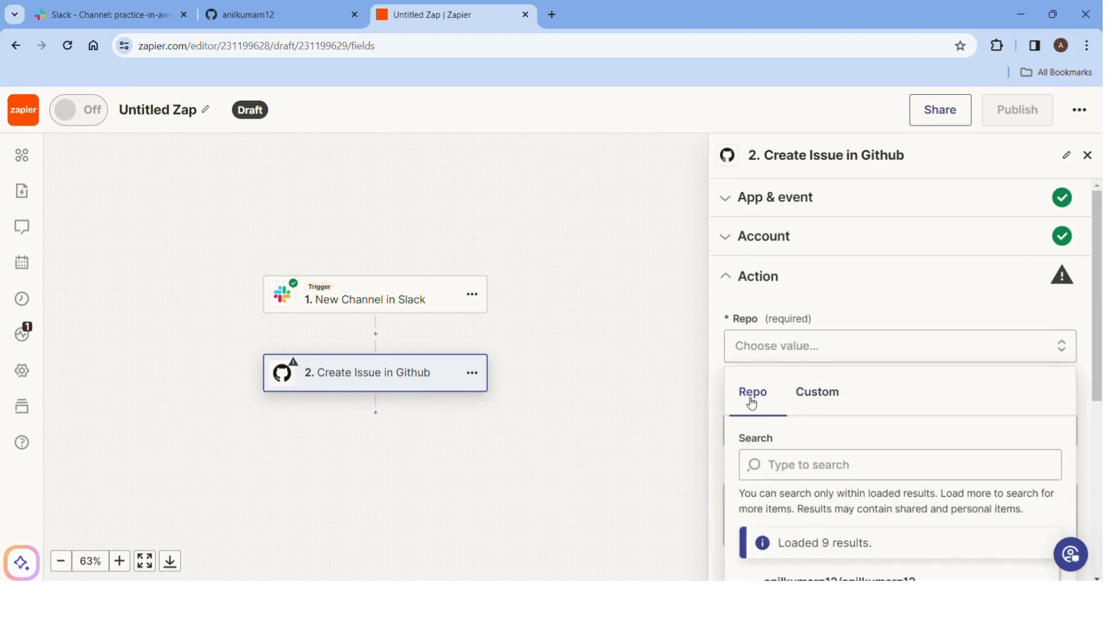
pyautogui.scroll(-3, 773, 414)
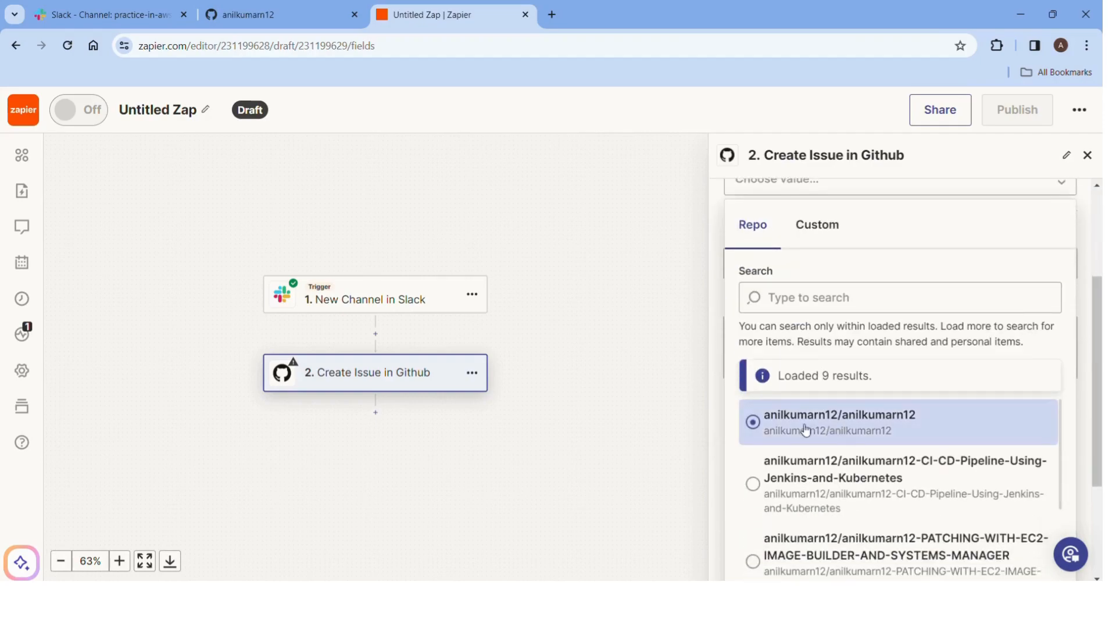
pyautogui.click(805, 435)
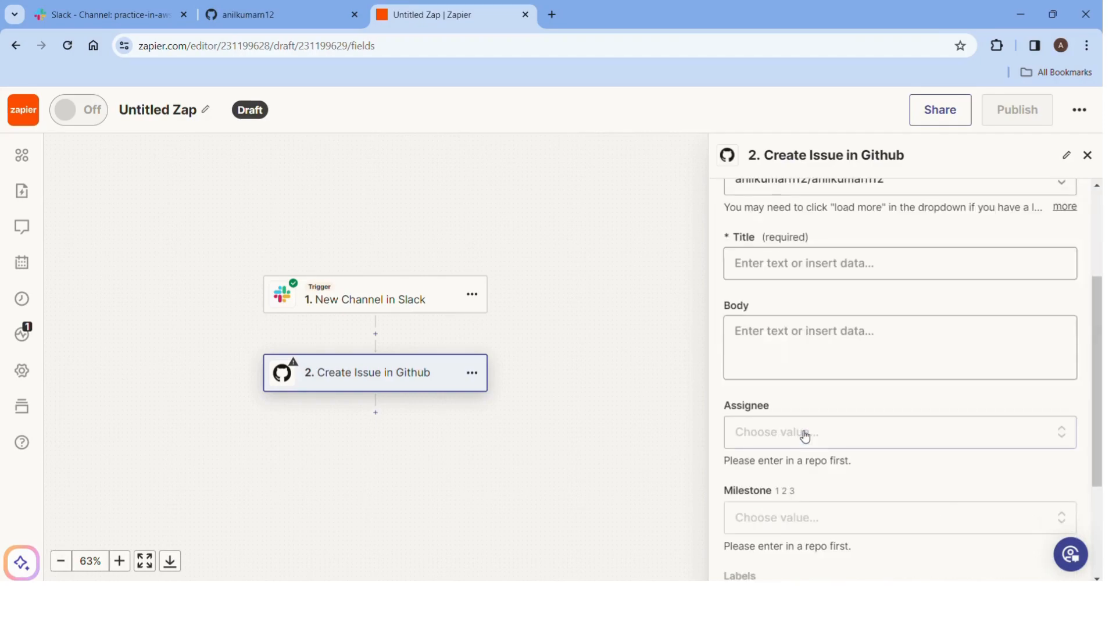
# Change the Repo to CI-CD-Pipeline-Using-Jenkins-and-Kubernetes.
pyautogui.click(772, 269)
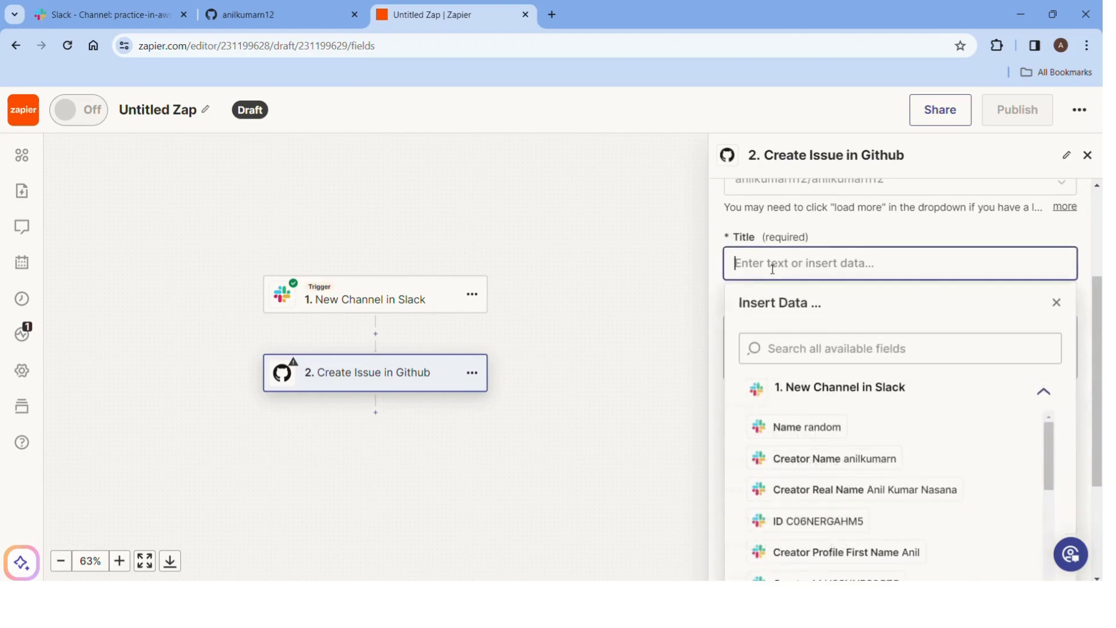
pyautogui.scroll(2, 771, 268)
pyautogui.click(786, 268)
pyautogui.click(787, 269)
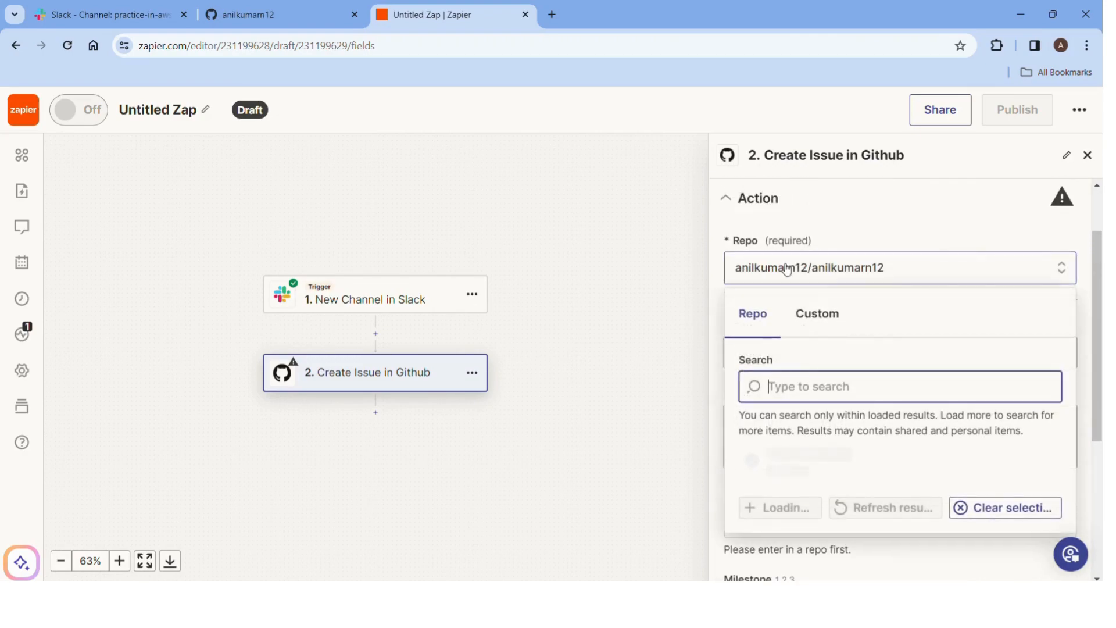
pyautogui.scroll(-4, 828, 365)
pyautogui.click(832, 349)
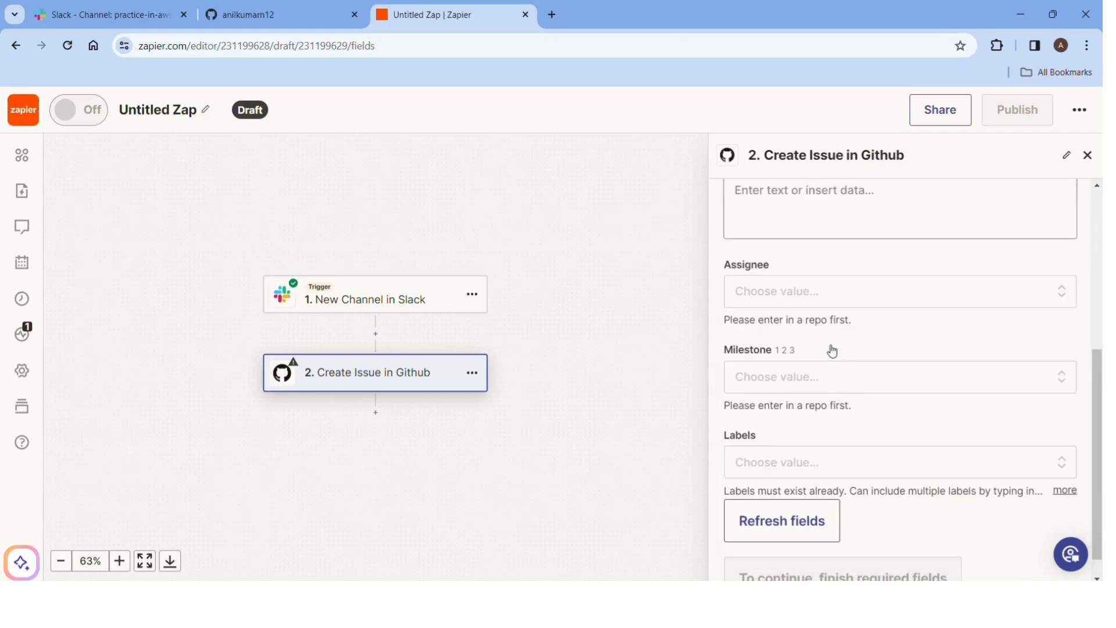
pyautogui.scroll(3, 829, 351)
pyautogui.click(773, 369)
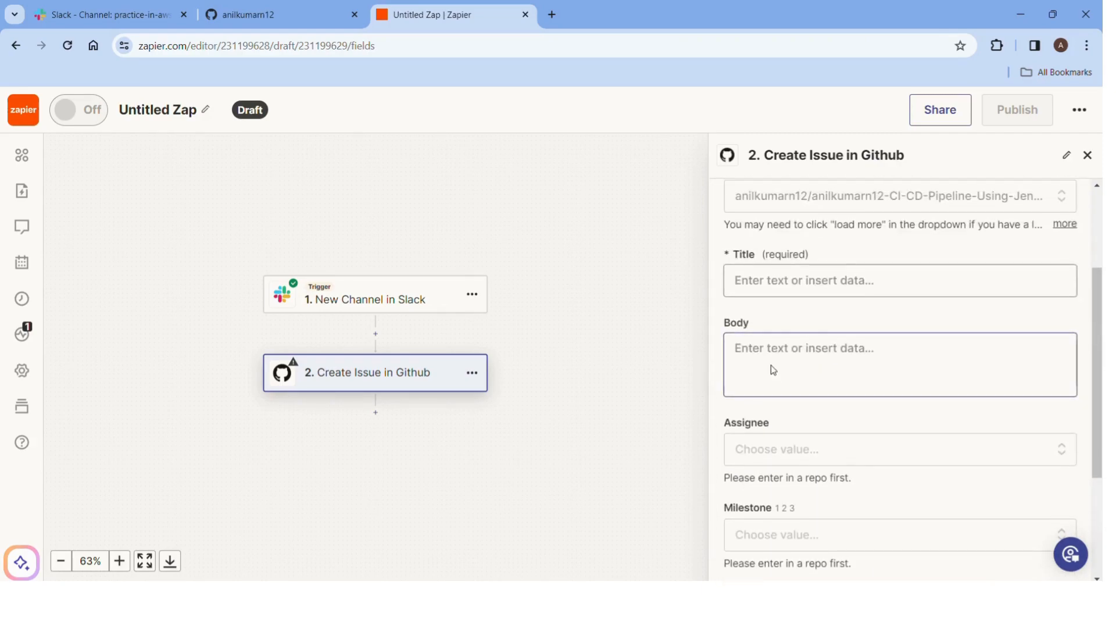
# Type 'AWS-ANIL DEMO' into the issue Title.
pyautogui.click(772, 279)
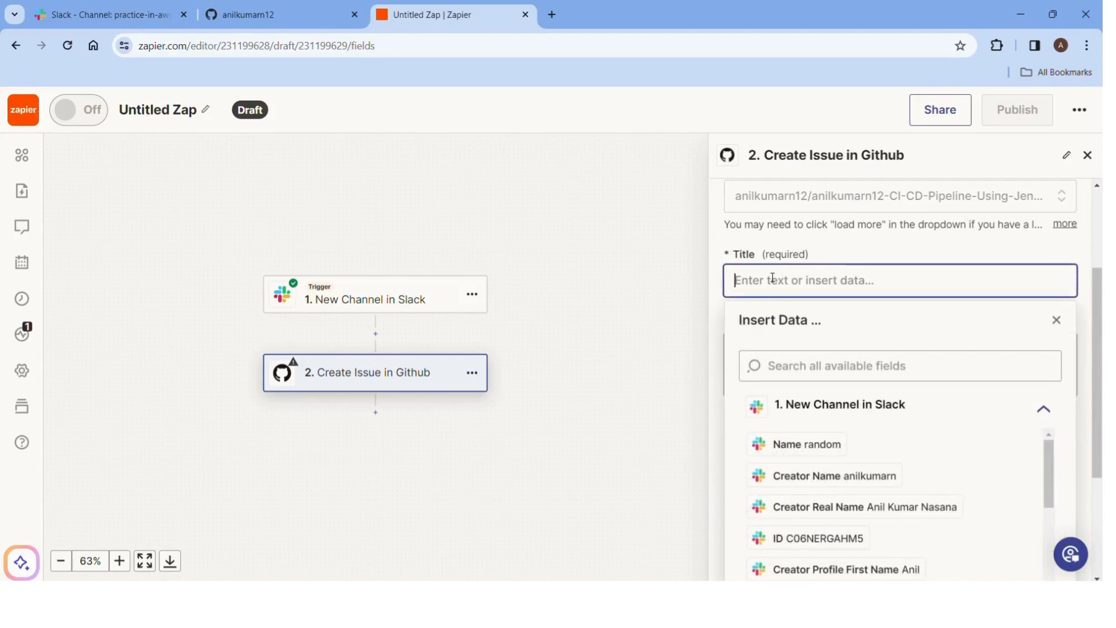
pyautogui.scroll(-1, 843, 478)
pyautogui.scroll(-5, 843, 478)
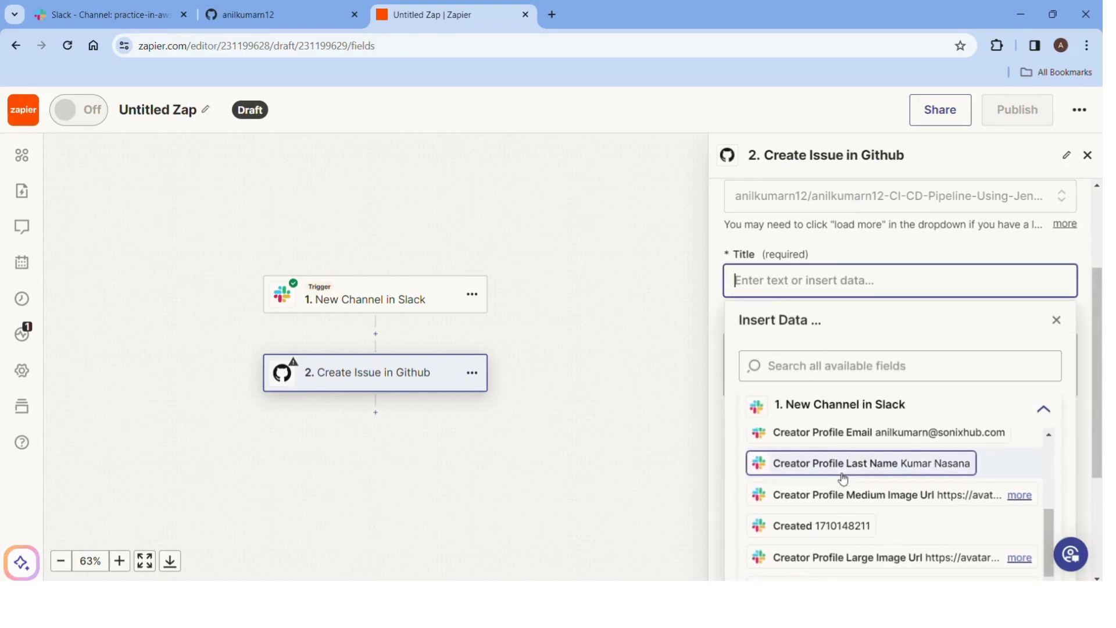
pyautogui.scroll(6, 843, 478)
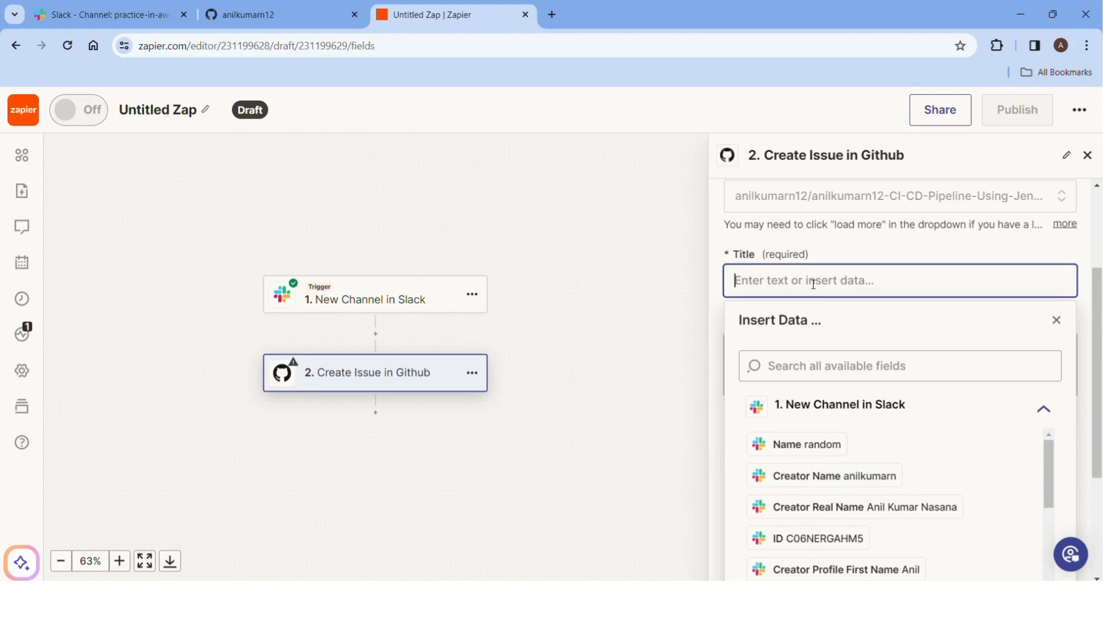
pyautogui.write('AWS-ANIL')
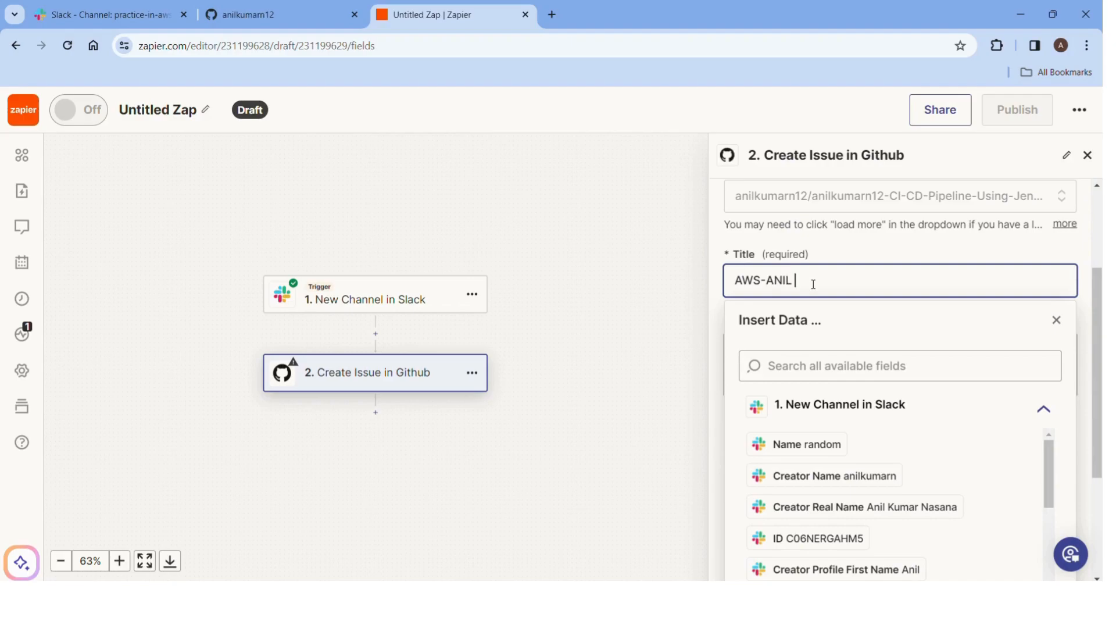
pyautogui.write('DEMO')
pyautogui.scroll(-3, 904, 351)
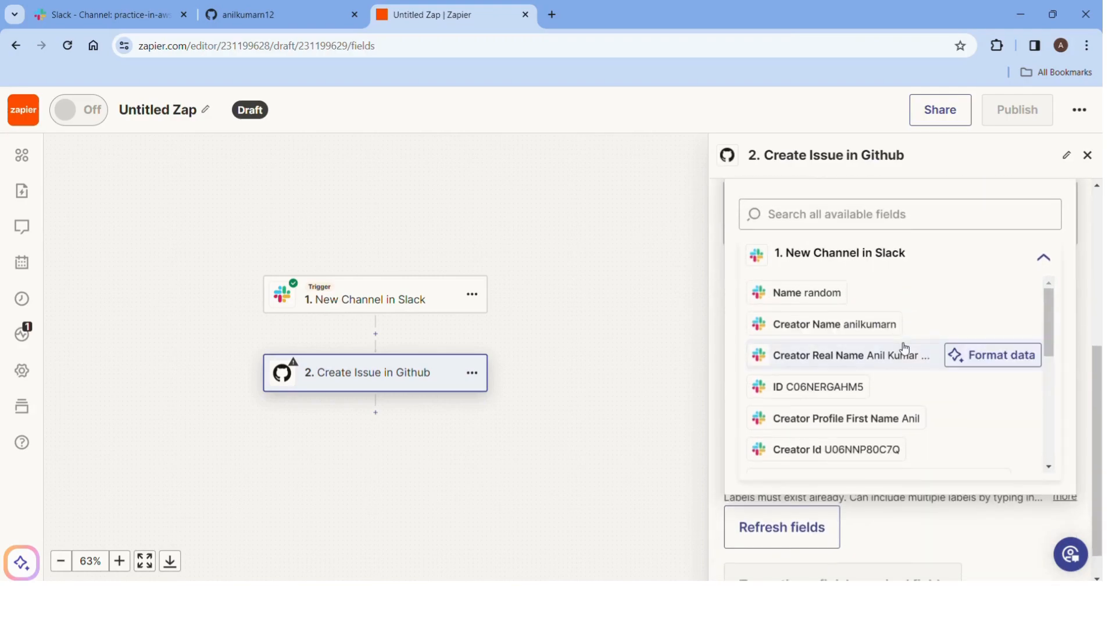
pyautogui.scroll(2, 870, 228)
# Append the Slack channel '1. Name' data pill to the Title.
pyautogui.click(848, 321)
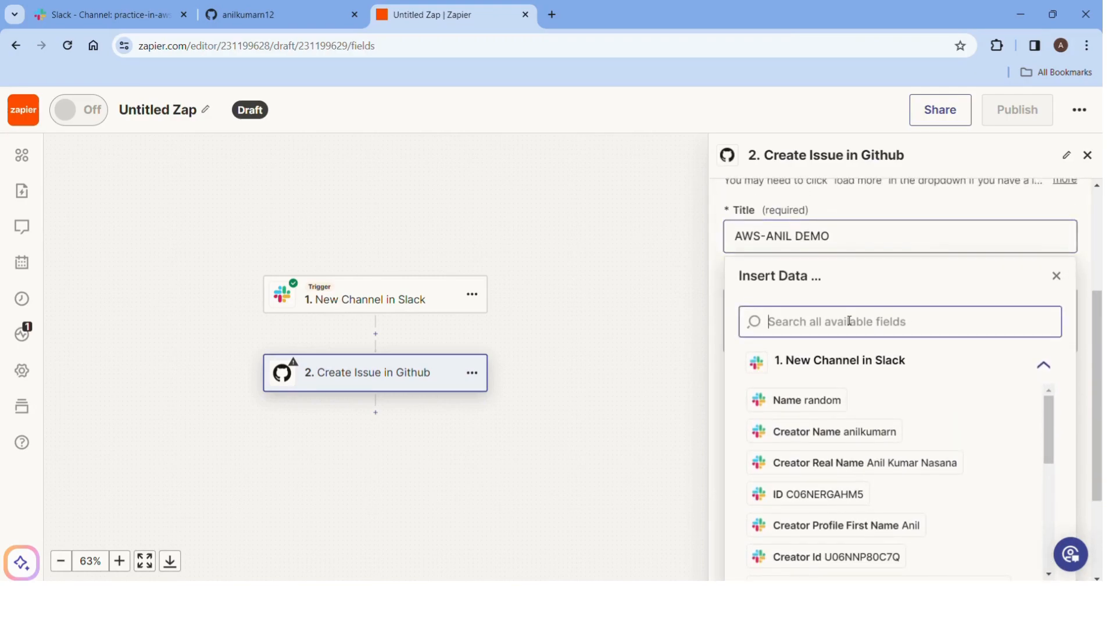
pyautogui.click(881, 413)
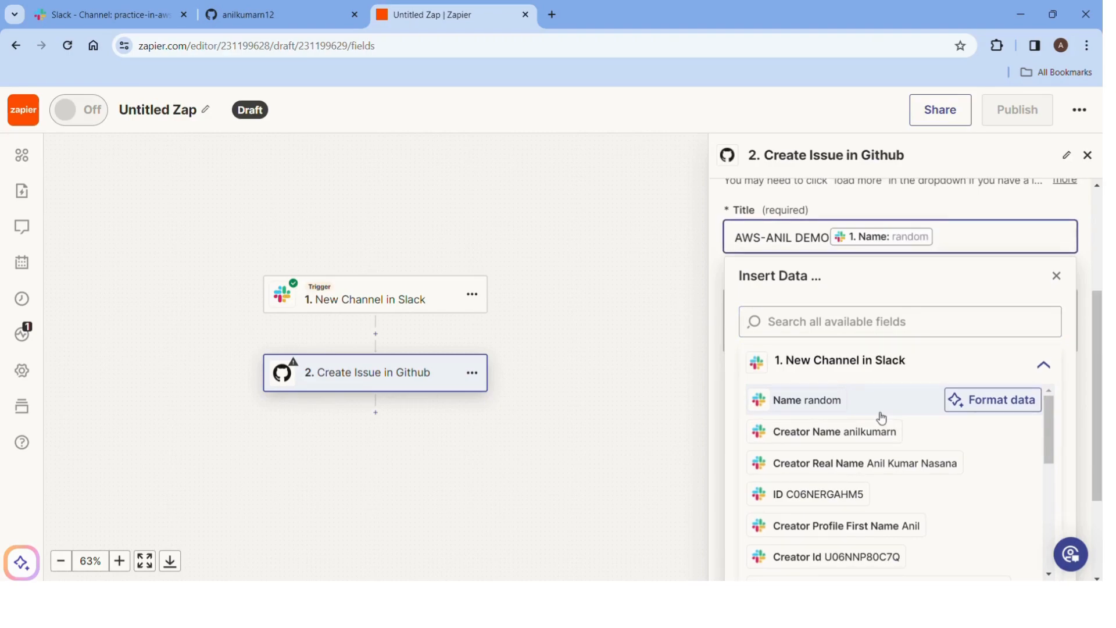
pyautogui.scroll(-5, 882, 417)
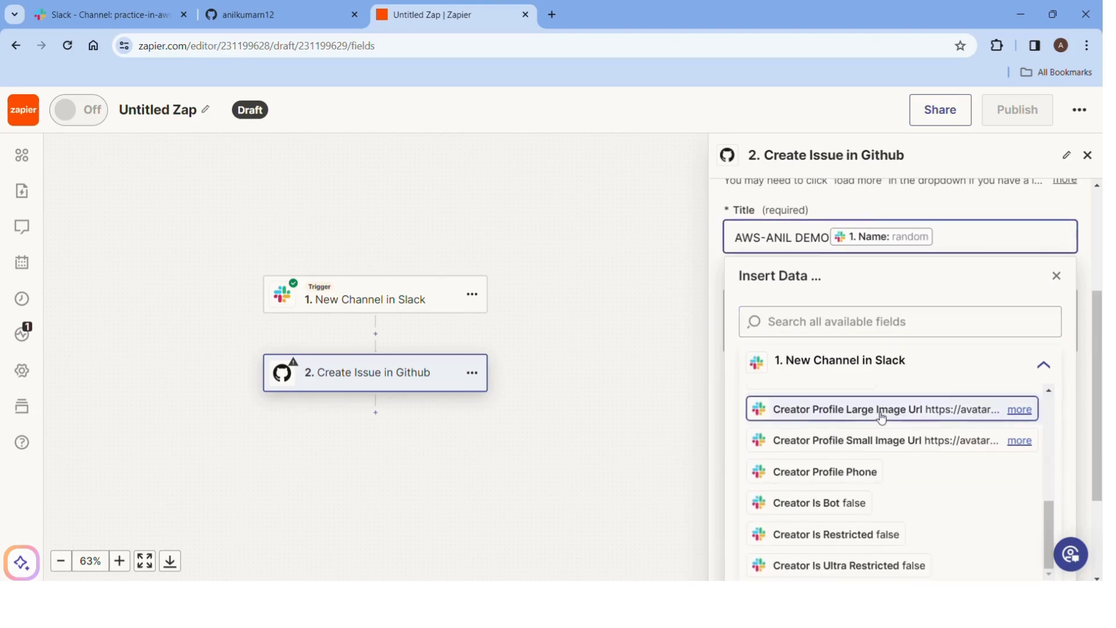
pyautogui.scroll(5, 880, 416)
pyautogui.click(813, 409)
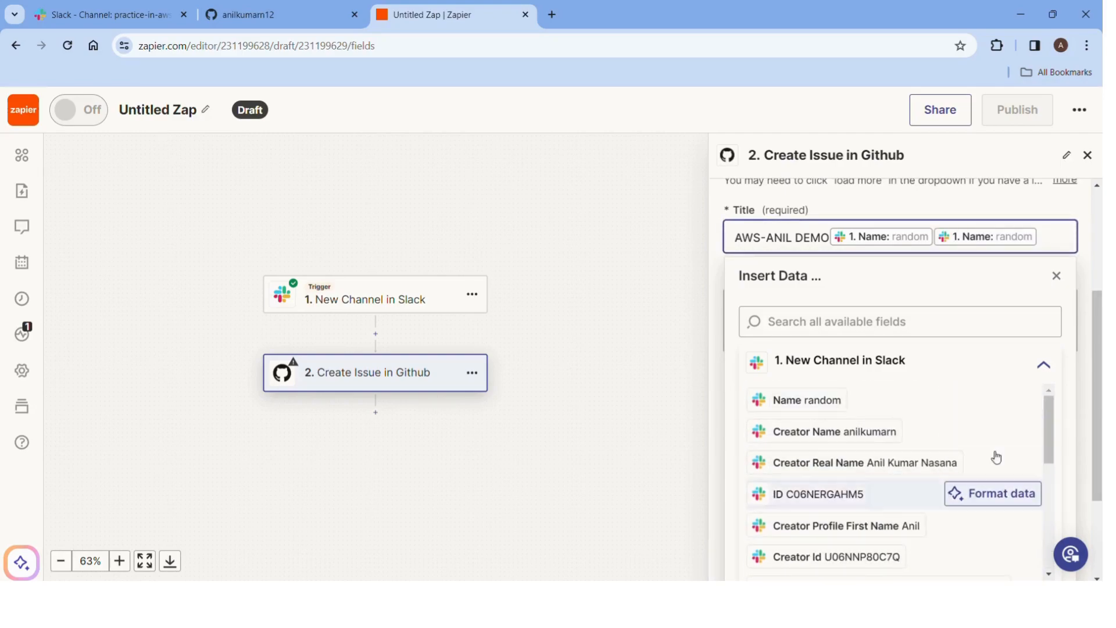
# Remove the duplicate channel Name pill from the Title.
pyautogui.press('BackSpace')
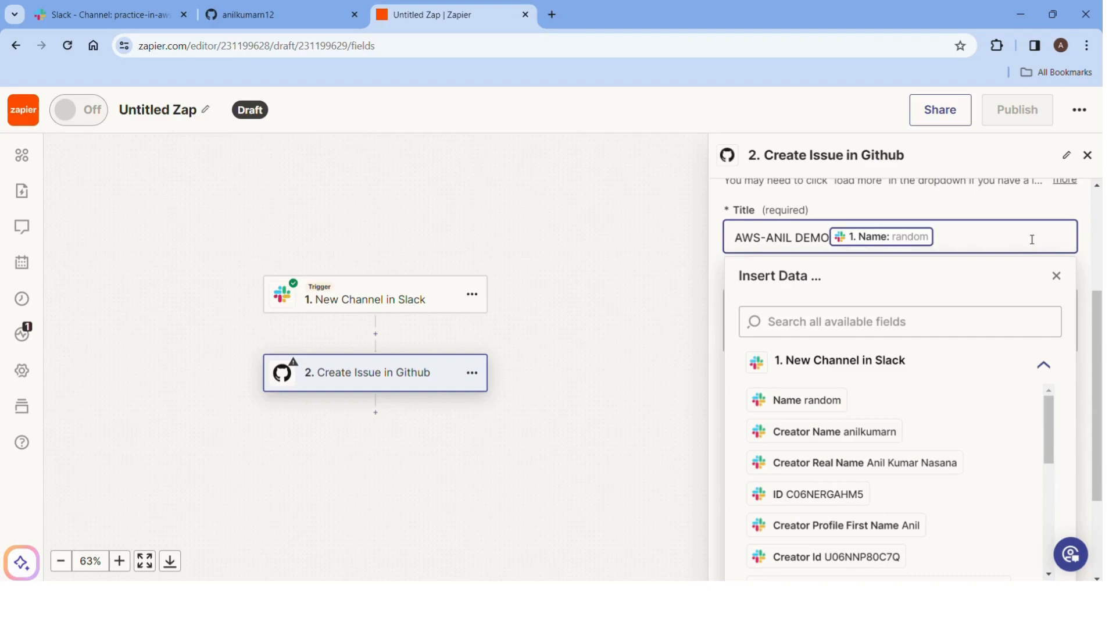
pyautogui.scroll(-3, 901, 407)
pyautogui.click(822, 524)
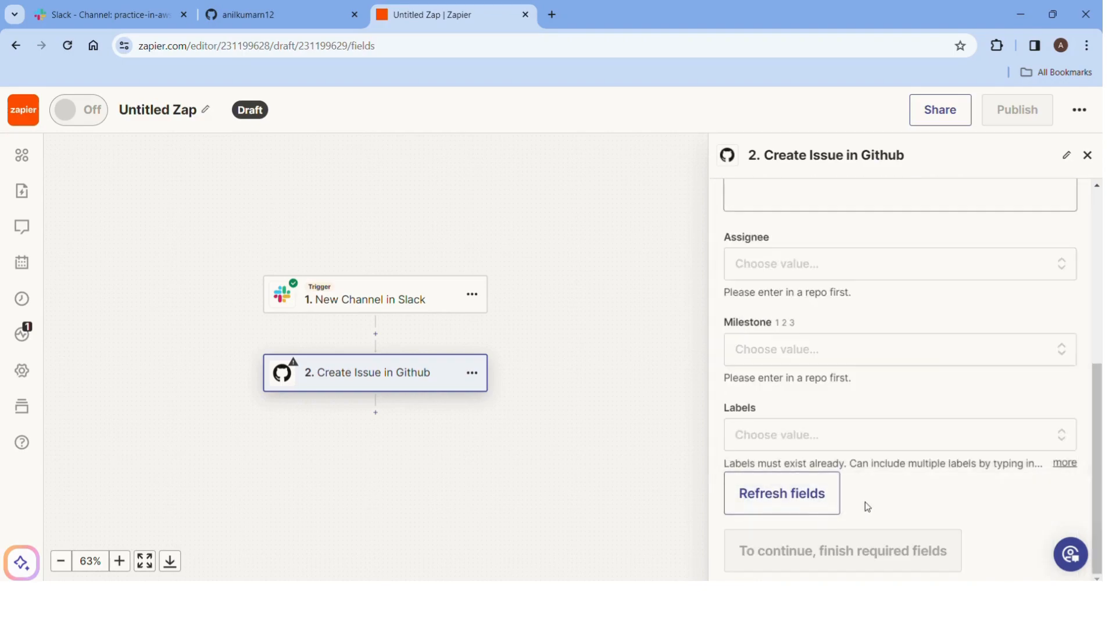
# Assign the issue to the connected GitHub account's username and continue.
pyautogui.click(776, 285)
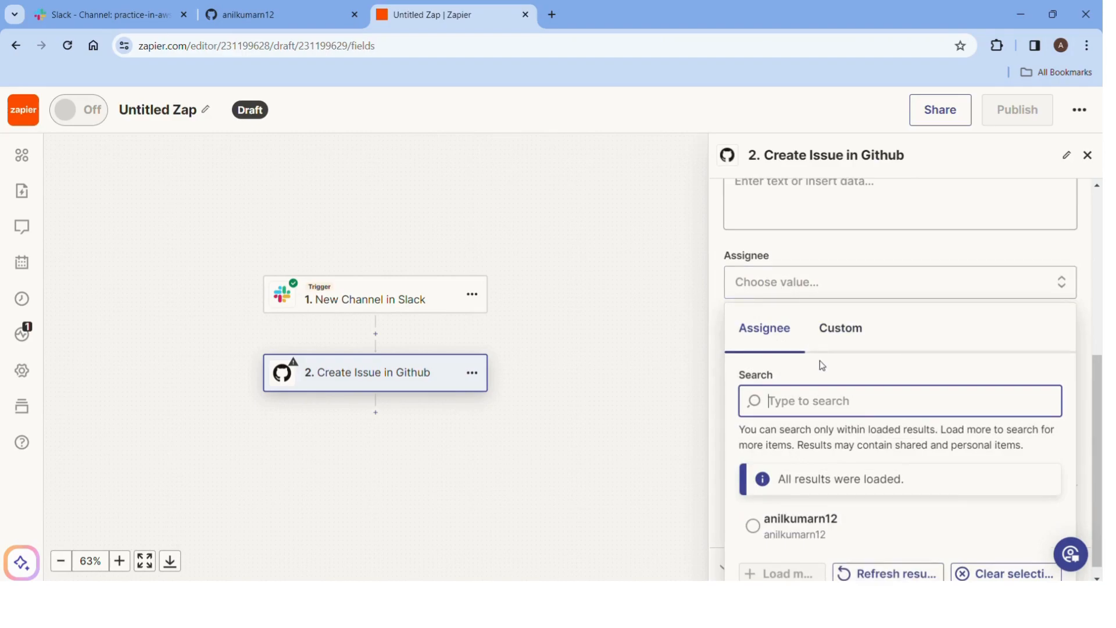
pyautogui.click(847, 325)
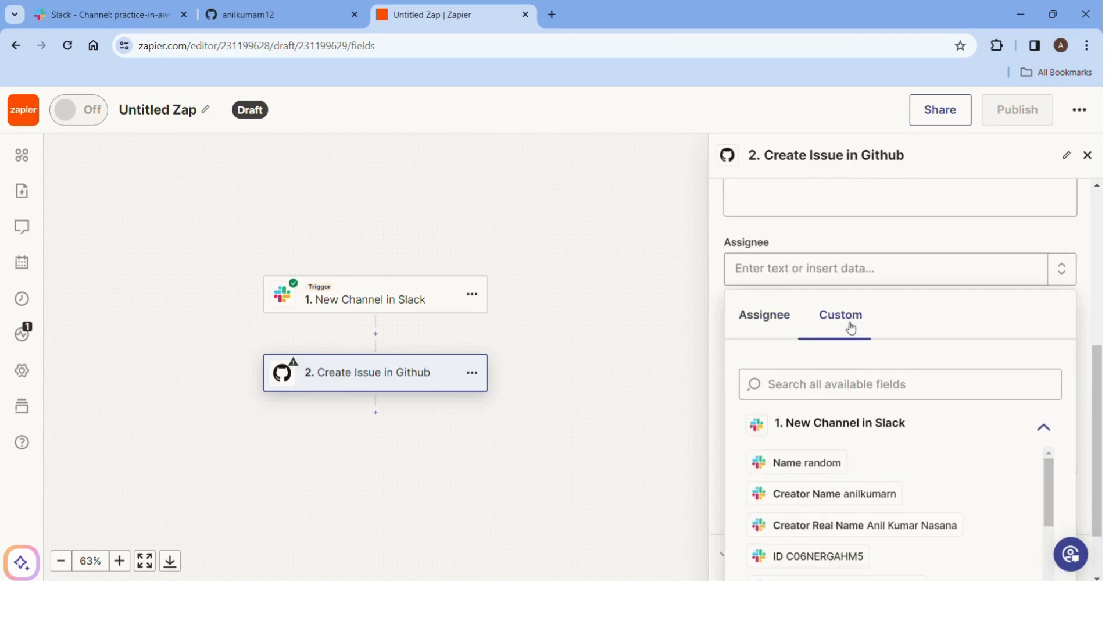
pyautogui.click(766, 318)
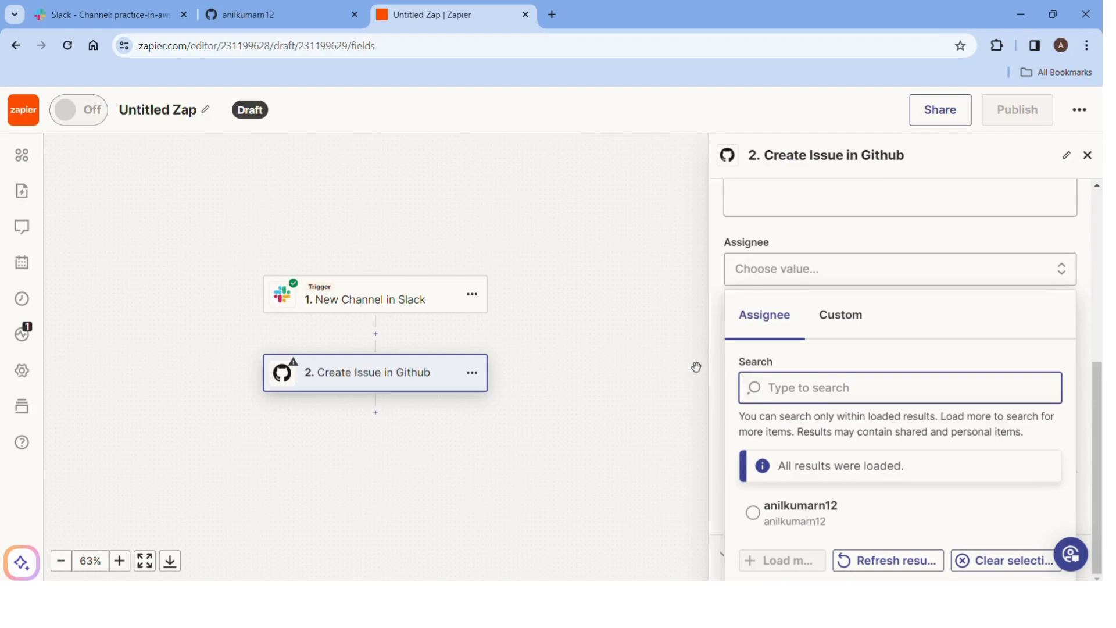
pyautogui.click(814, 531)
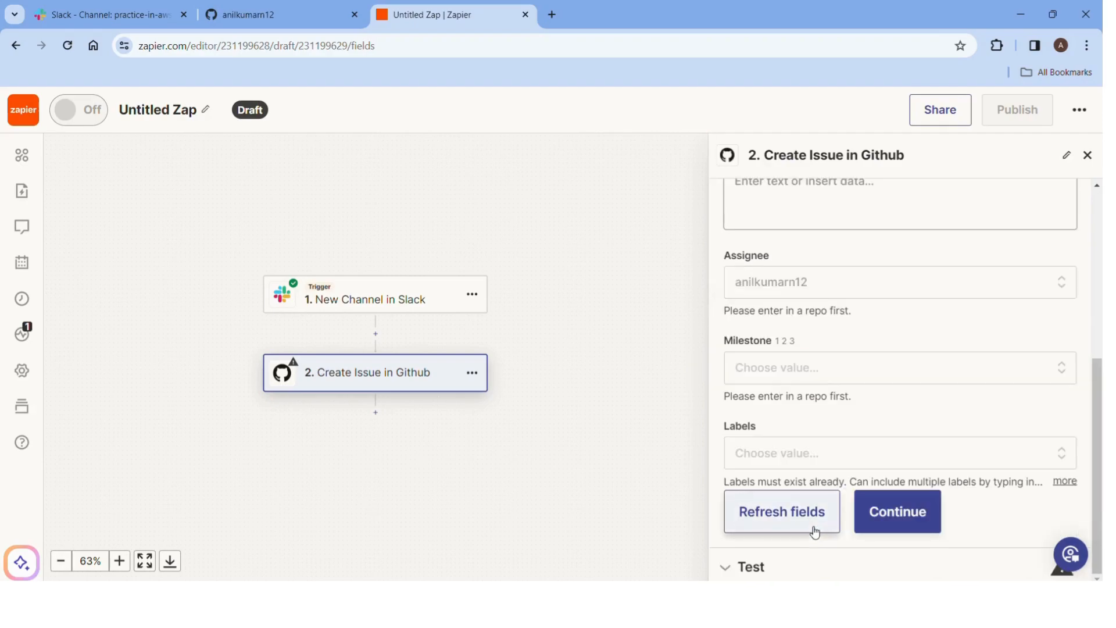
pyautogui.click(888, 518)
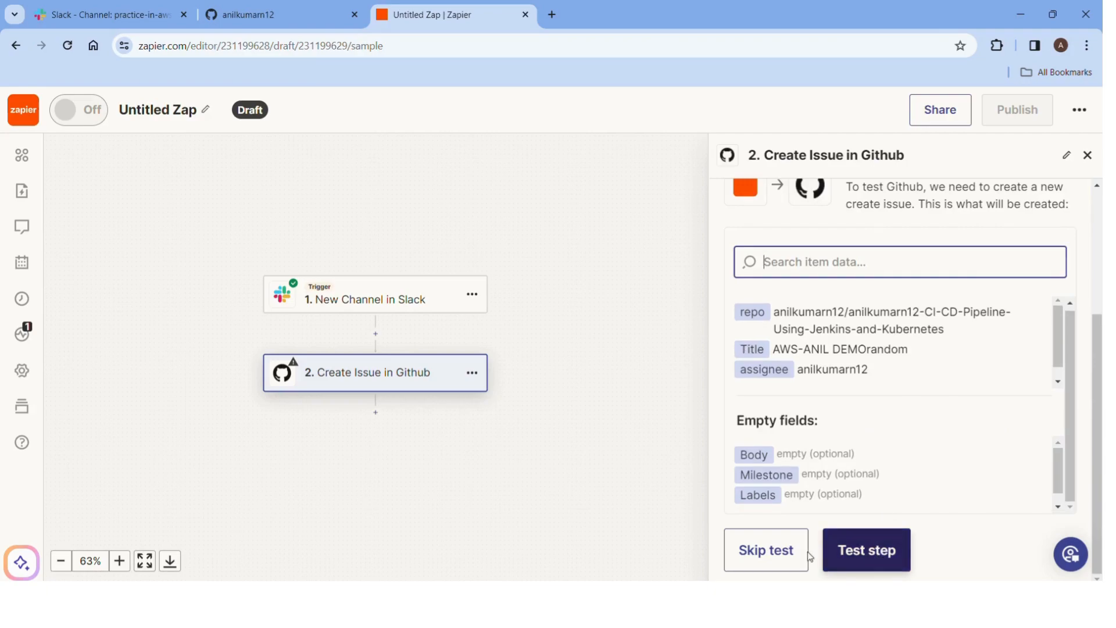
# Skip the GitHub action test, publish the Zap, and switch to Slack.
pyautogui.click(791, 551)
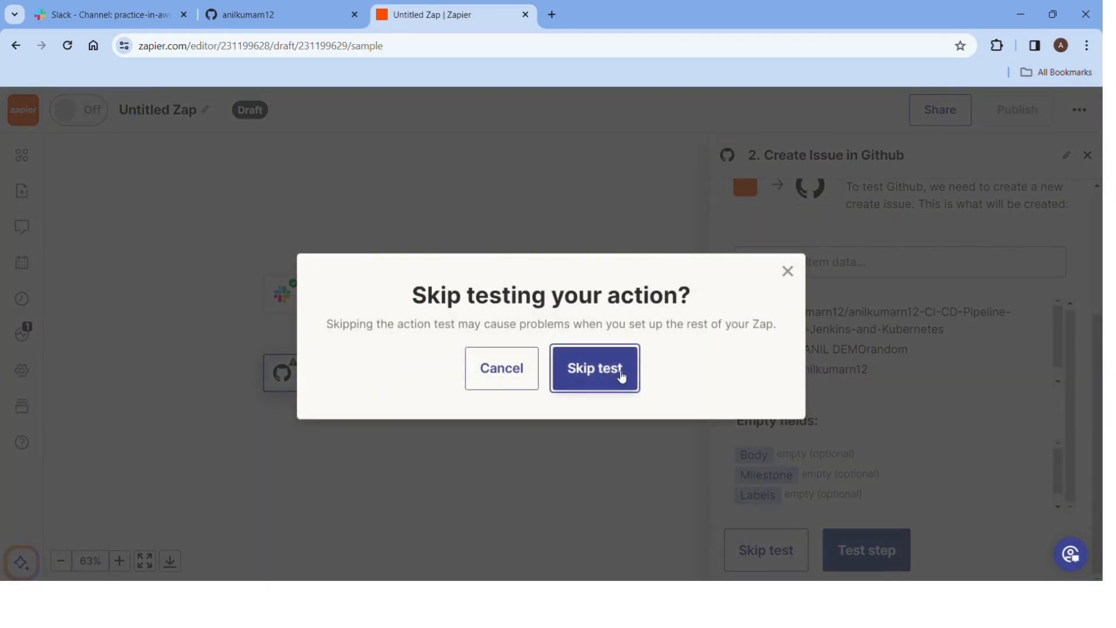
pyautogui.click(621, 376)
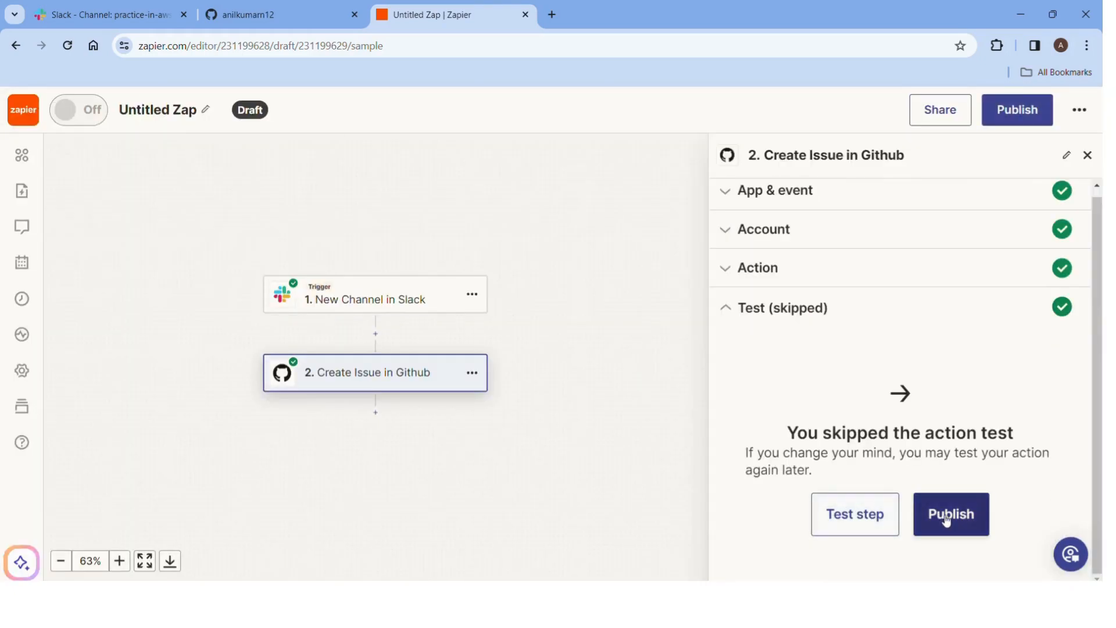
pyautogui.click(943, 519)
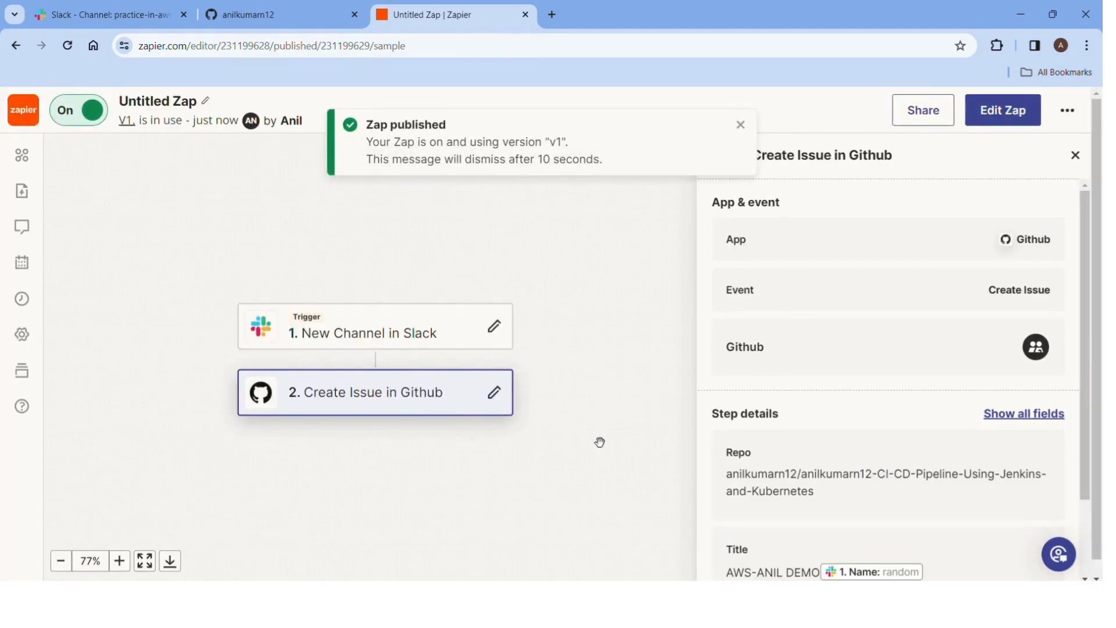
pyautogui.scroll(-2, 907, 441)
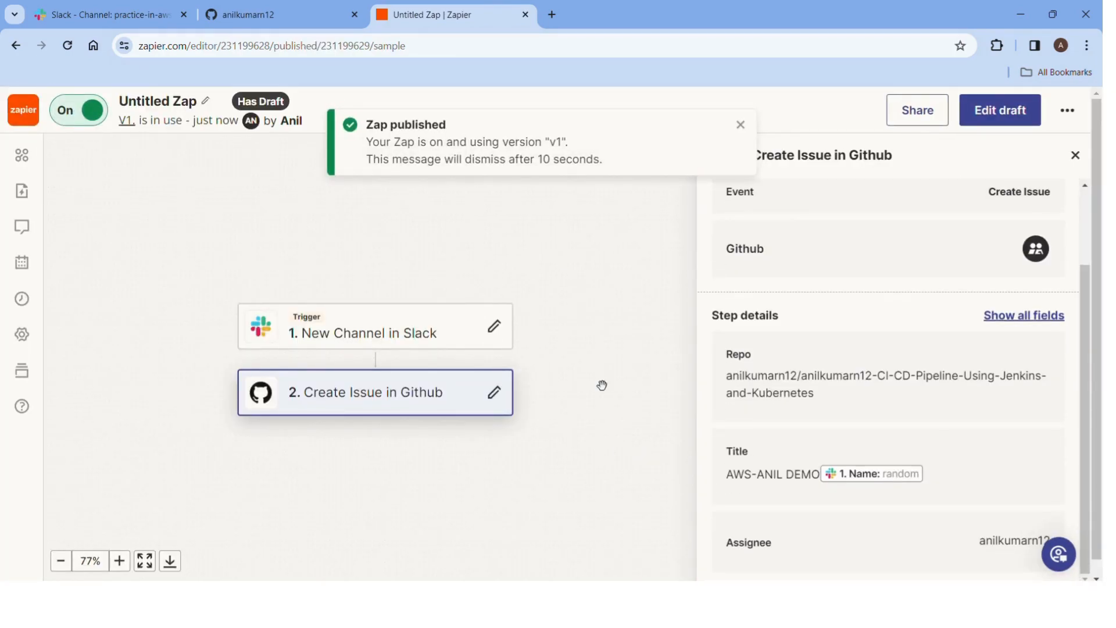
pyautogui.click(113, 16)
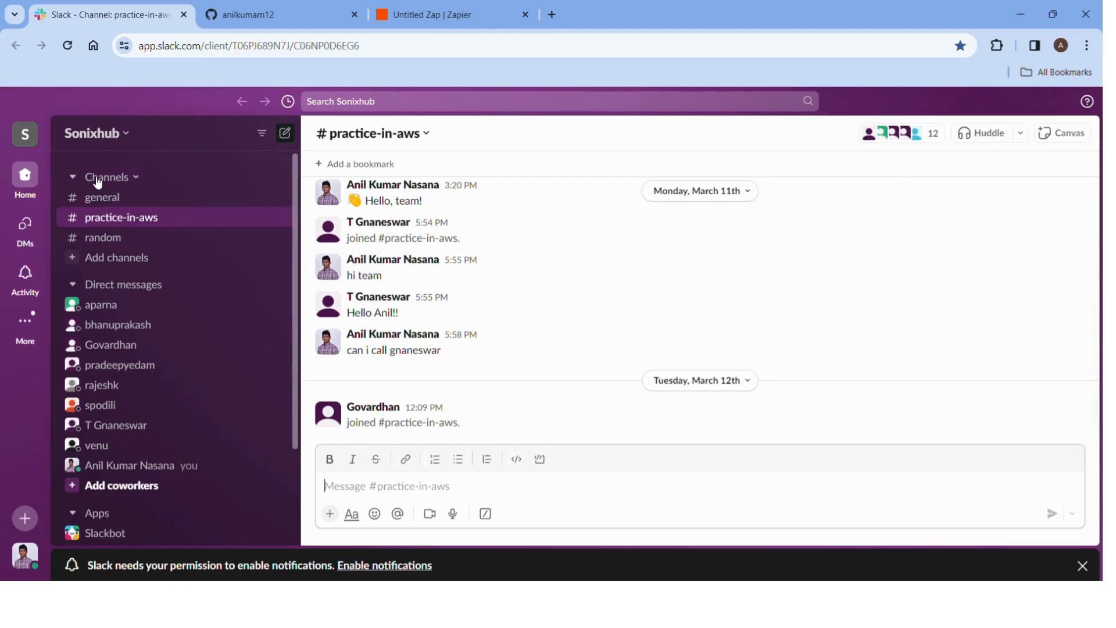
# Create a public Slack channel named anil-demo.
pyautogui.click(36, 178)
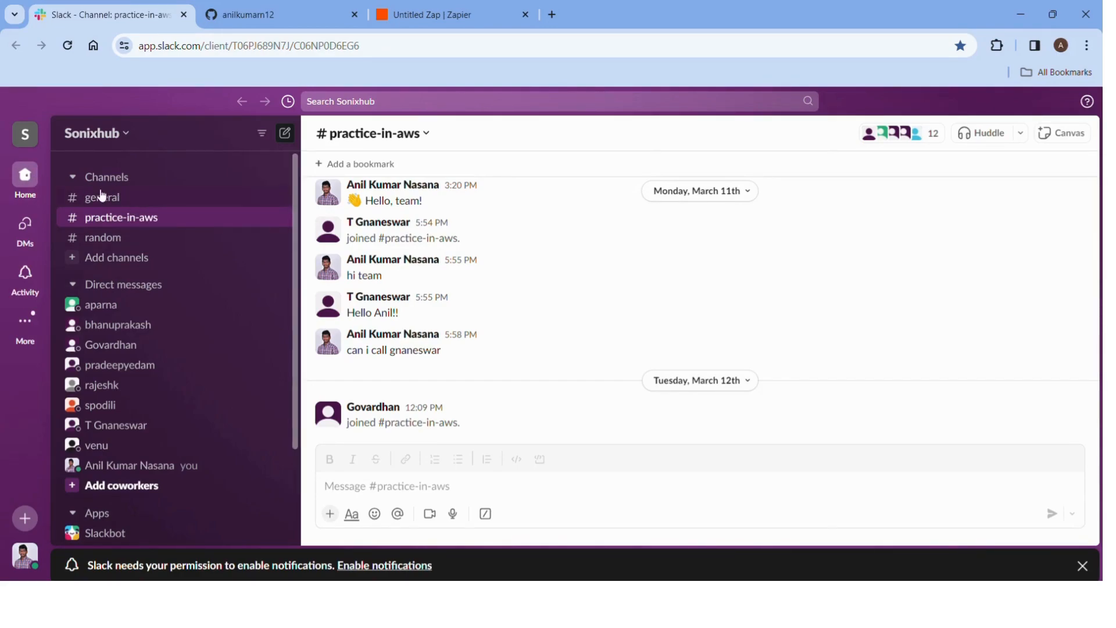
pyautogui.click(110, 261)
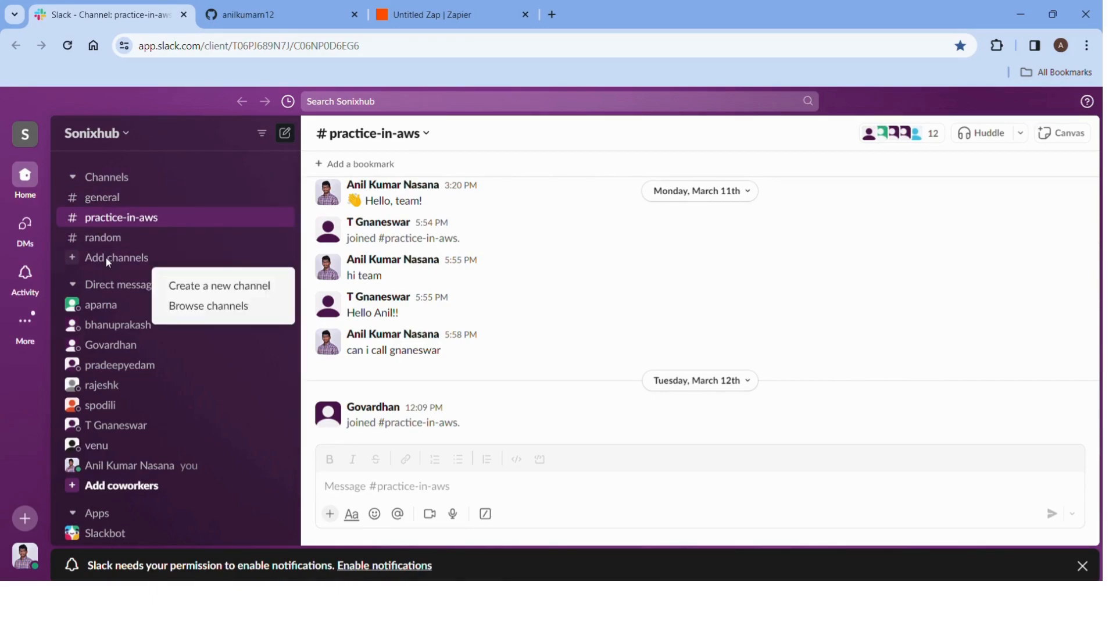
pyautogui.click(204, 291)
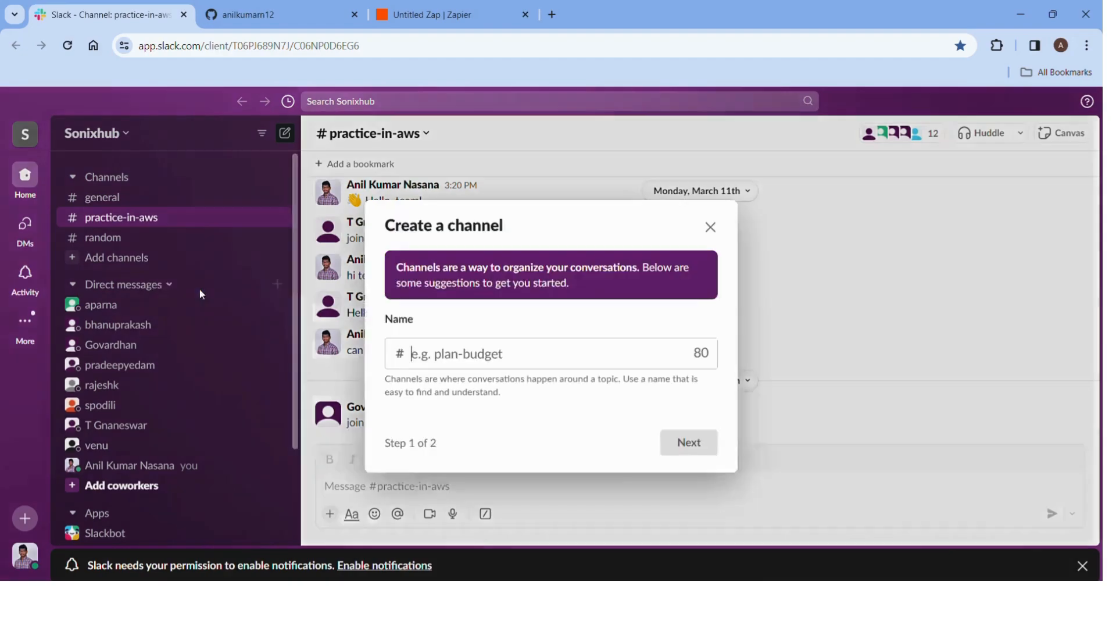
pyautogui.click(475, 365)
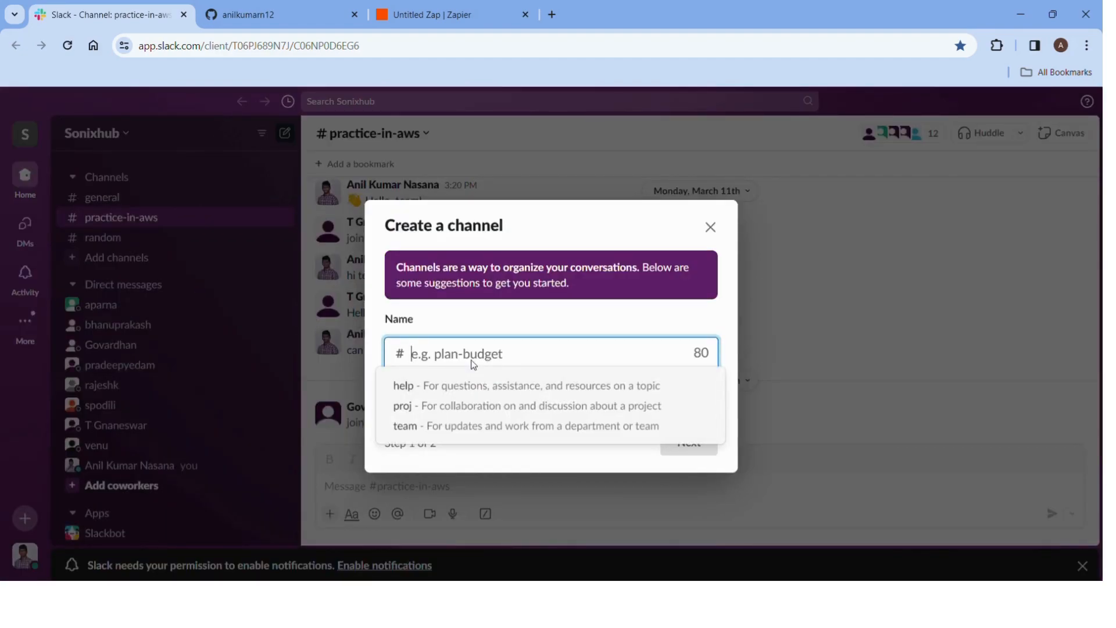
pyautogui.write('ani')
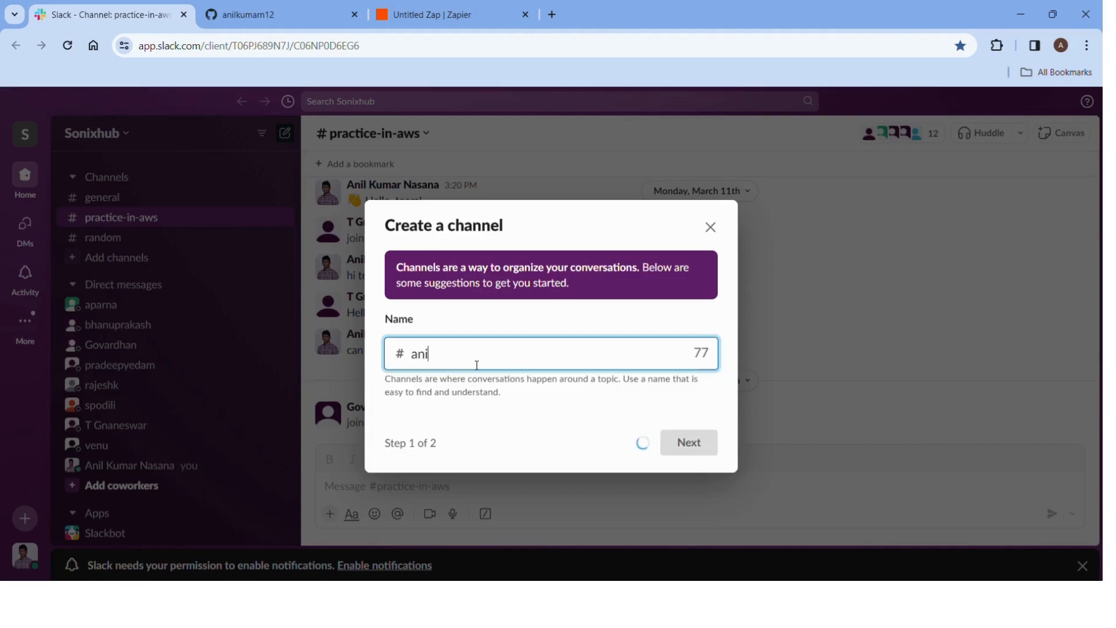
pyautogui.write('l-demo')
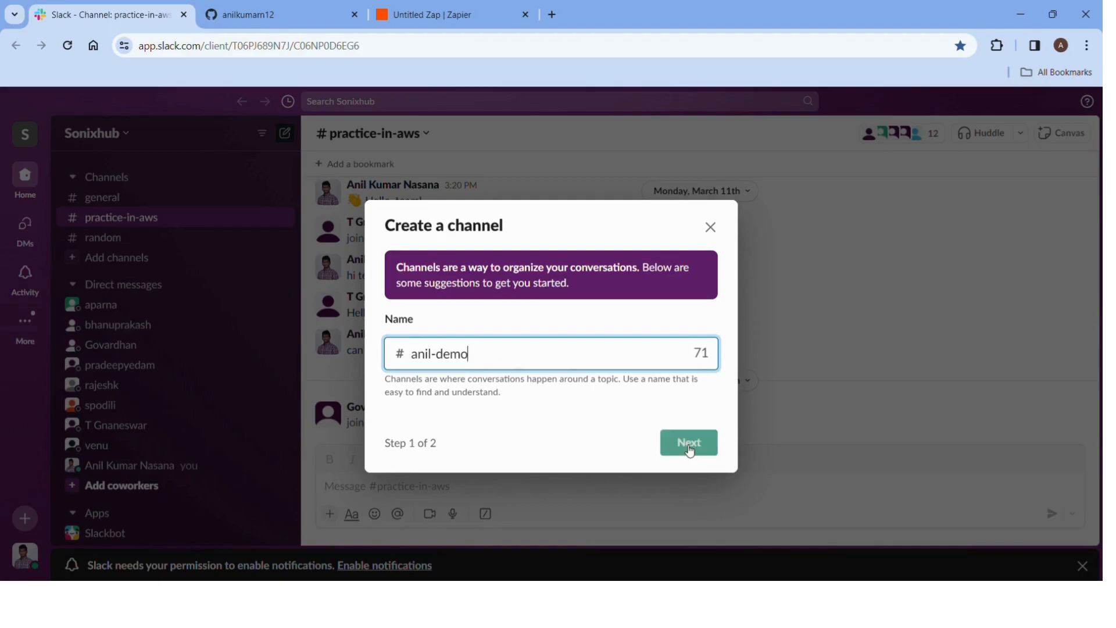
pyautogui.click(700, 455)
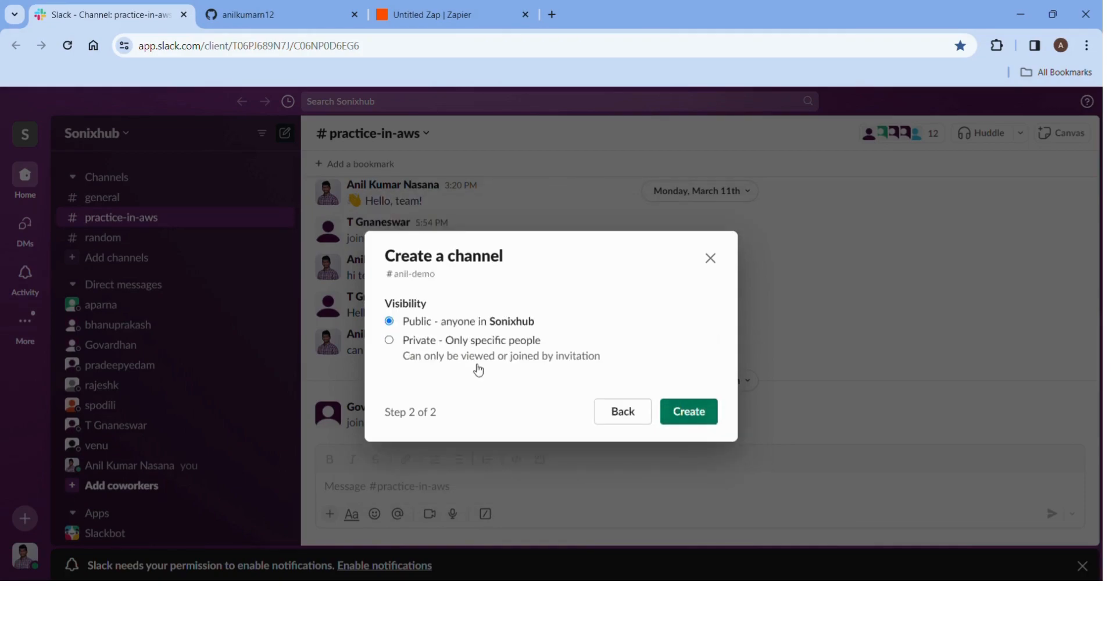
pyautogui.click(411, 341)
pyautogui.click(496, 327)
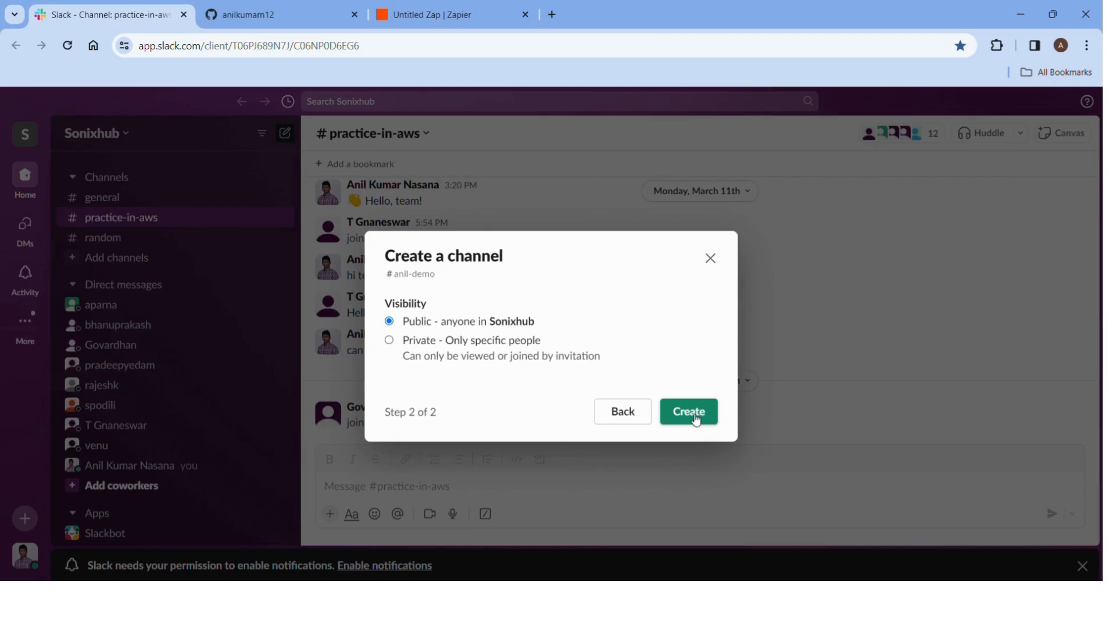
pyautogui.click(695, 418)
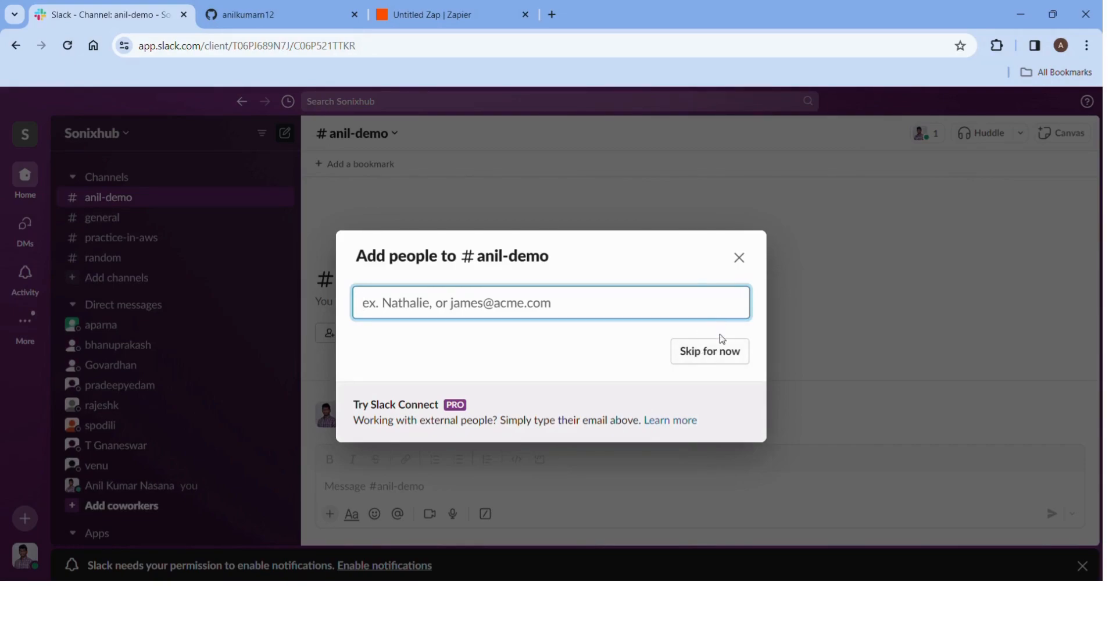
pyautogui.click(714, 356)
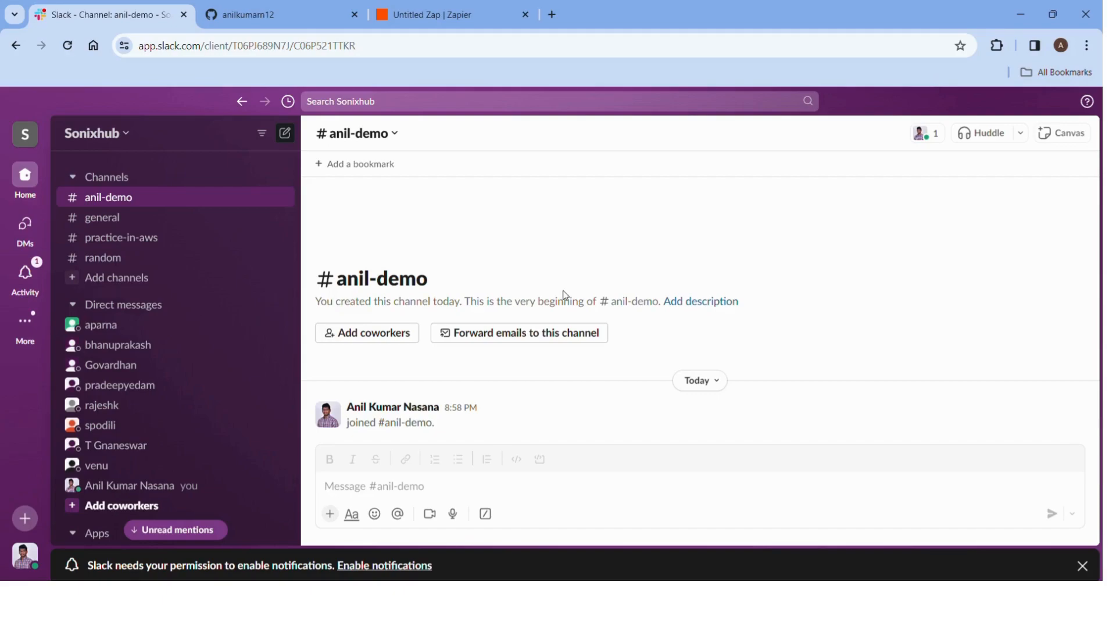
pyautogui.click(388, 344)
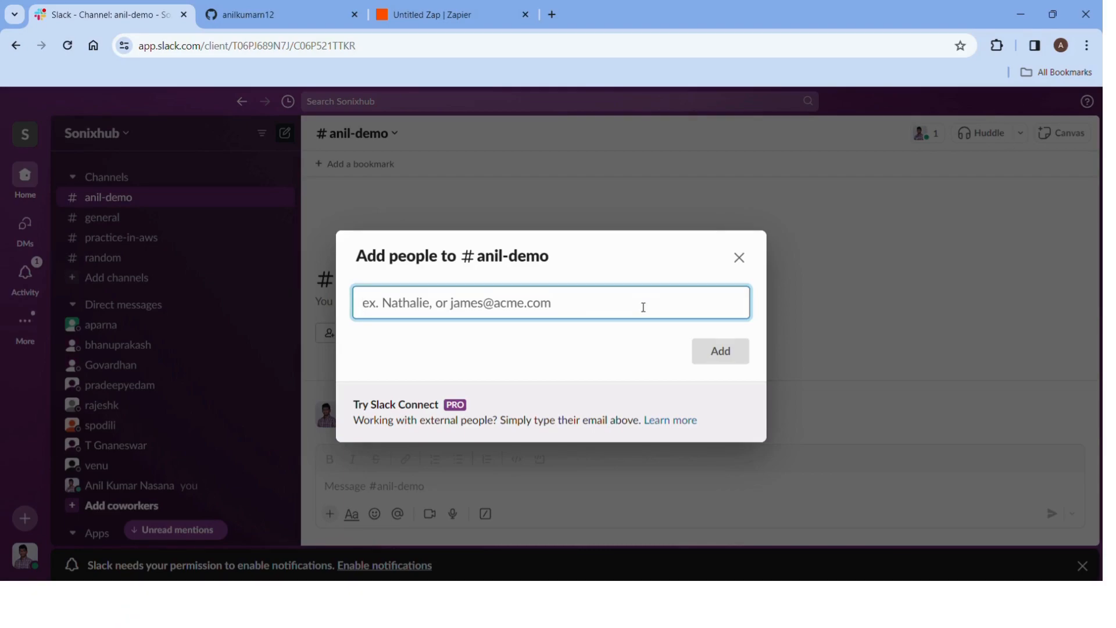
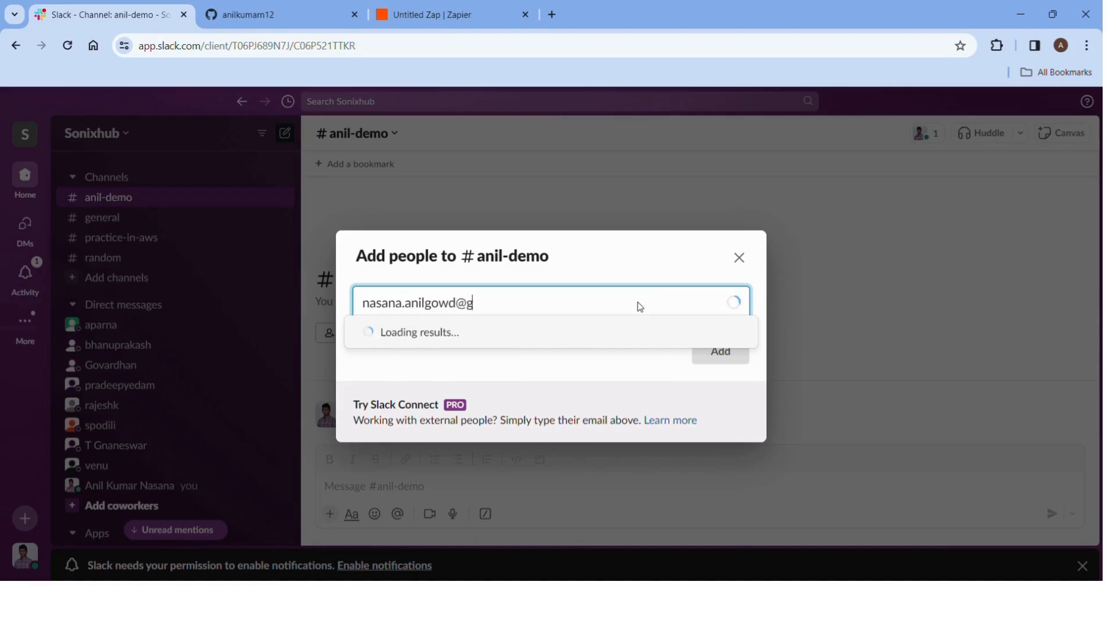
# Invite a person by e-mail to #anil-demo as an organization member and send the invitation.
pyautogui.click(630, 335)
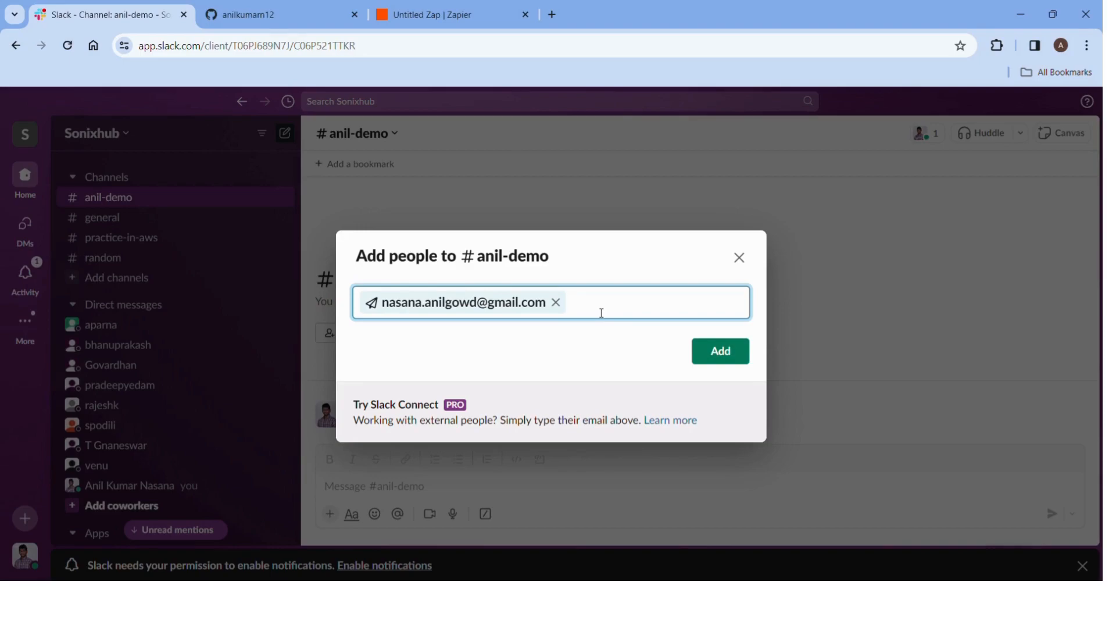
pyautogui.click(715, 357)
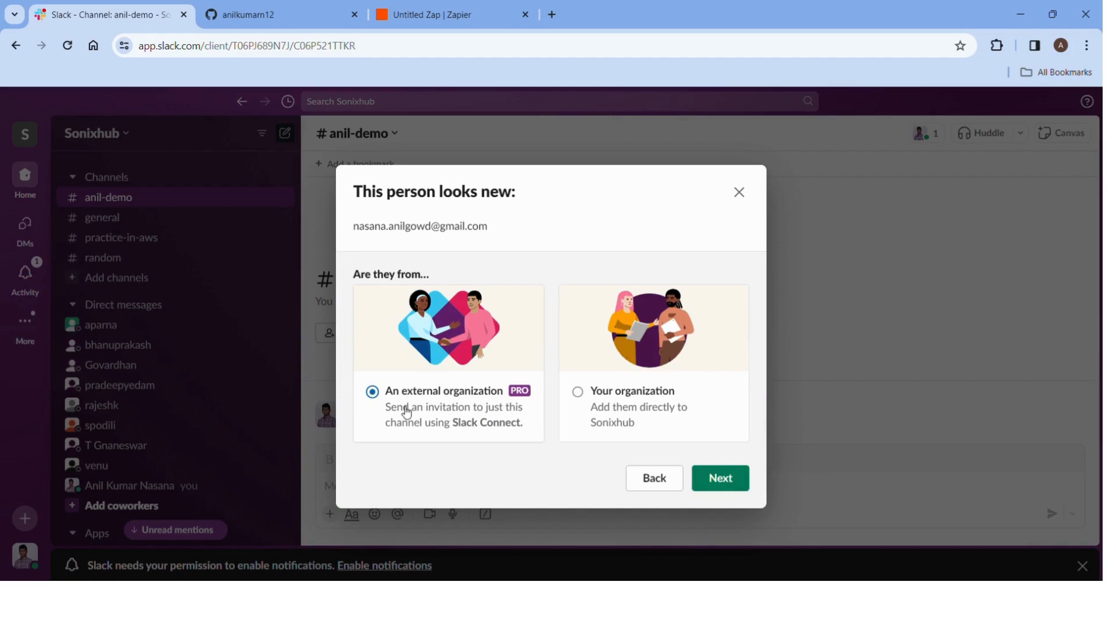
pyautogui.click(637, 397)
pyautogui.click(735, 483)
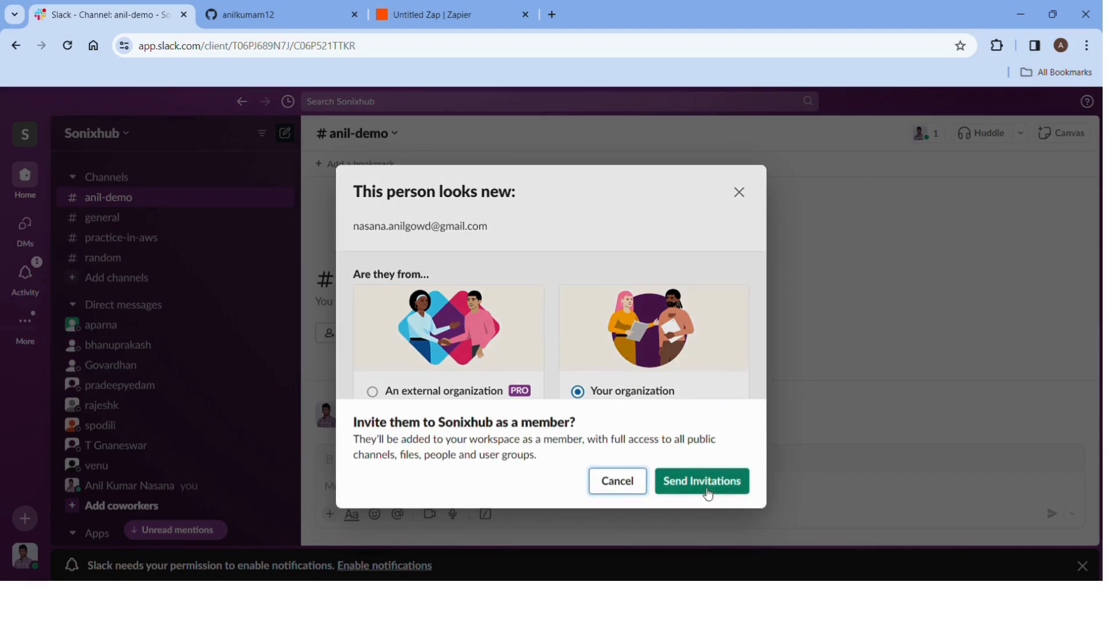
pyautogui.click(706, 491)
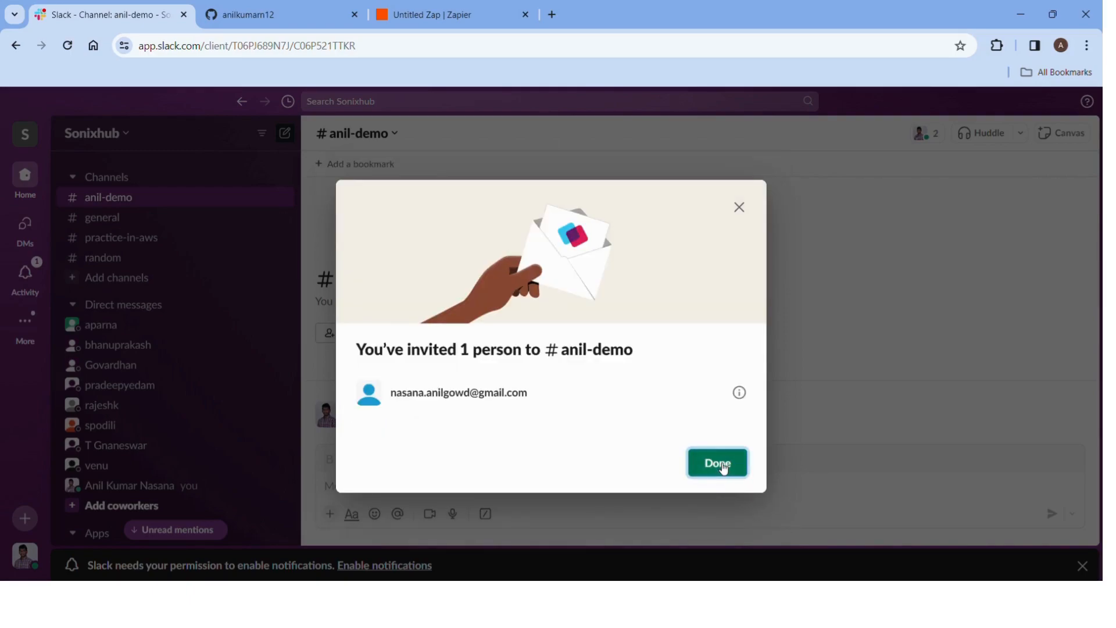
pyautogui.click(723, 468)
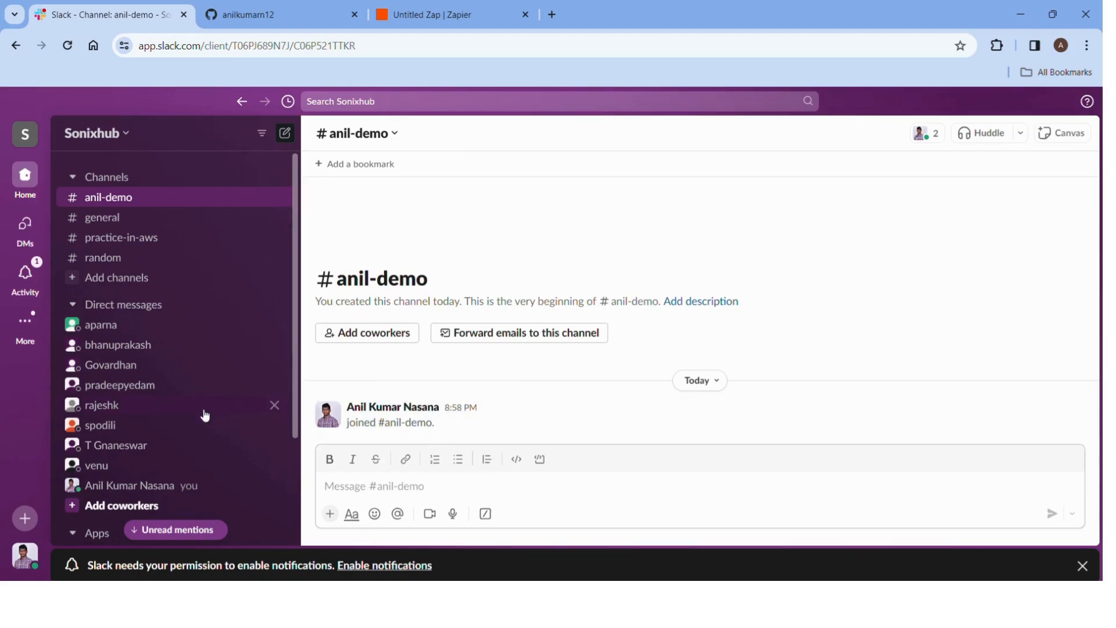
pyautogui.scroll(-3, 204, 417)
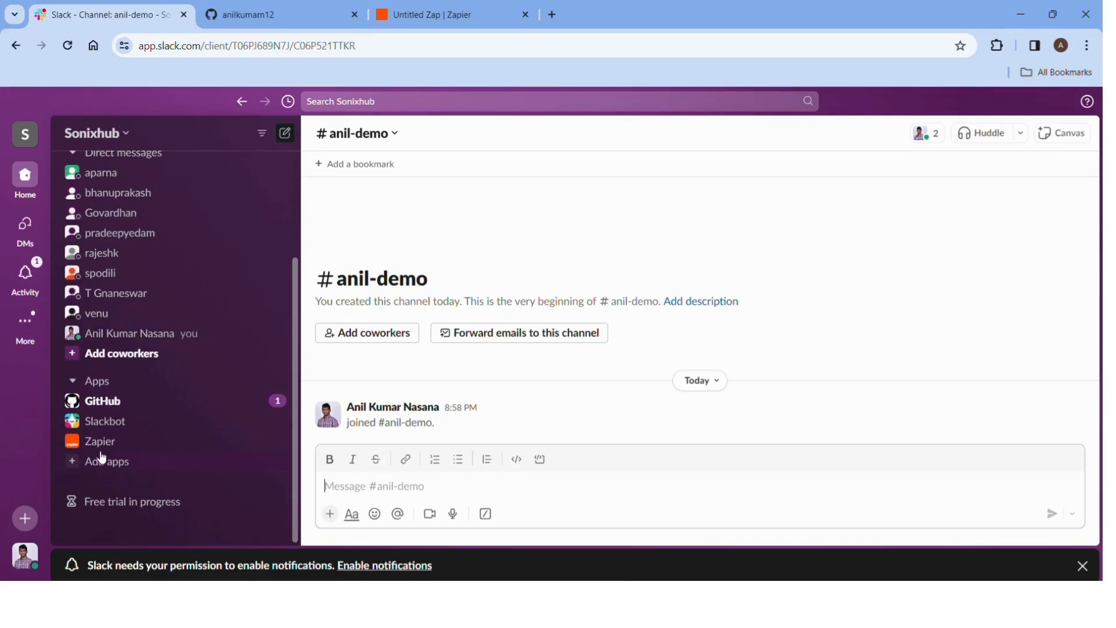
pyautogui.click(135, 468)
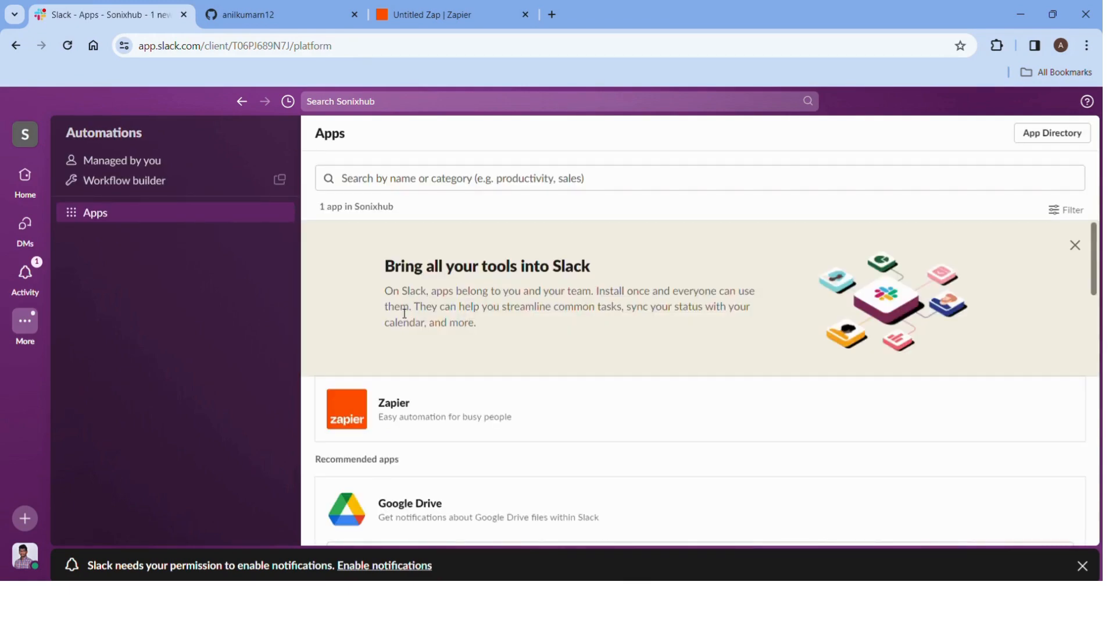
pyautogui.click(419, 182)
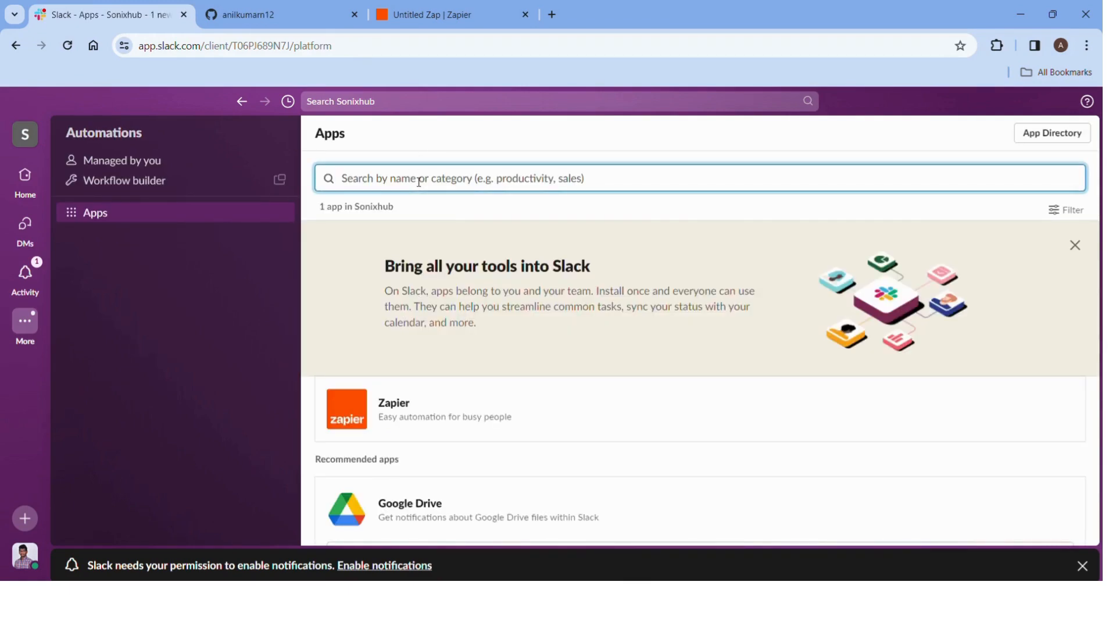
pyautogui.write('Gi')
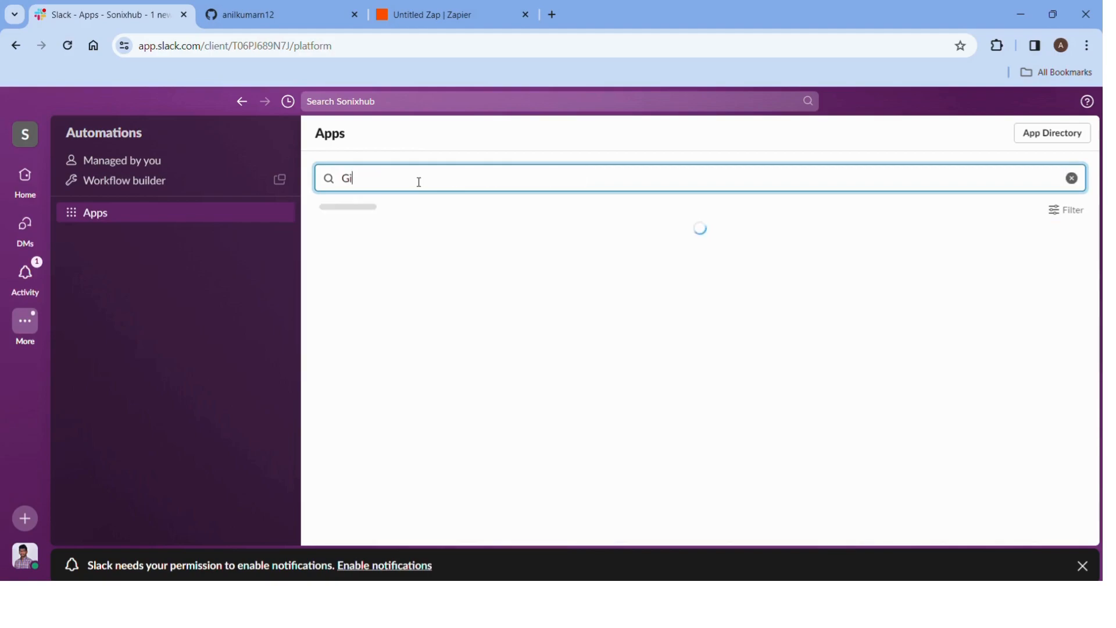
pyautogui.write('thub')
pyautogui.scroll(-5, 426, 277)
pyautogui.scroll(5, 426, 281)
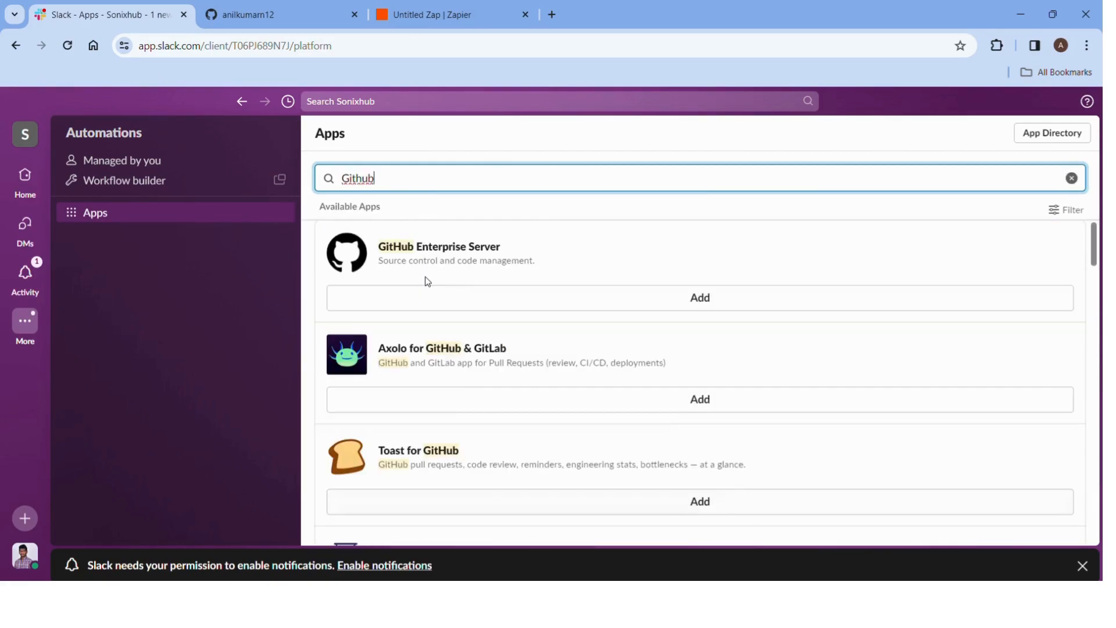
pyautogui.click(1072, 182)
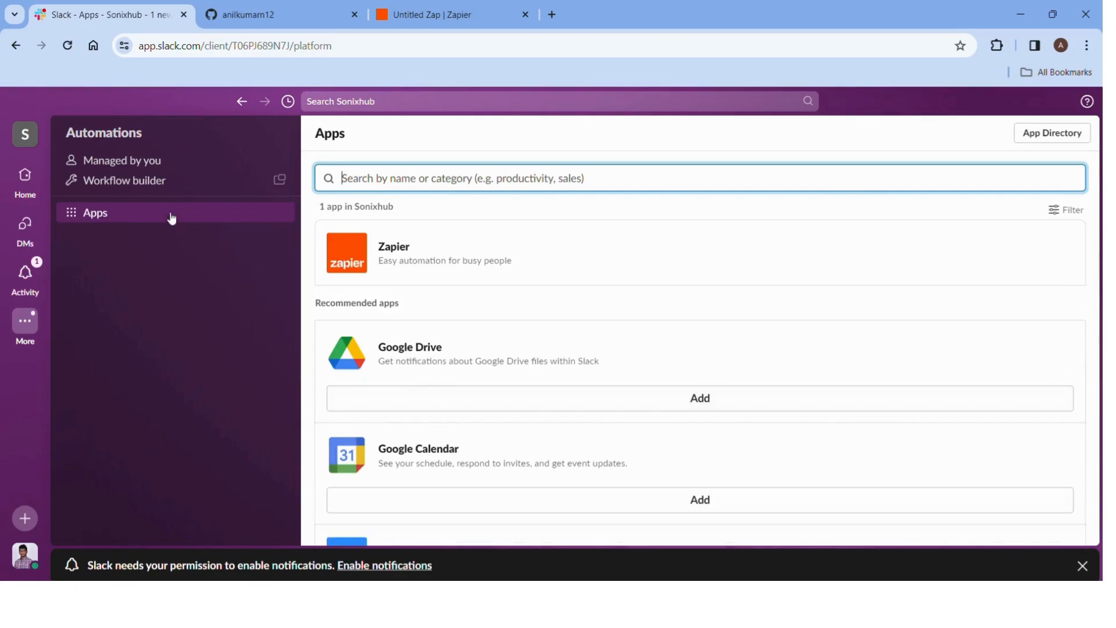
pyautogui.click(31, 196)
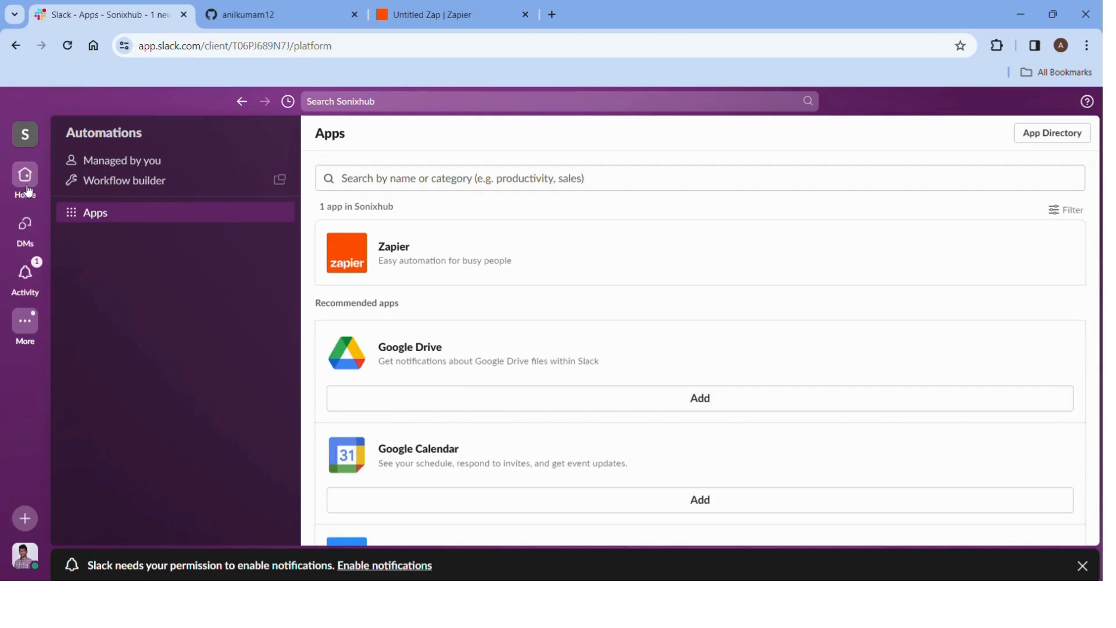
pyautogui.scroll(-3, 124, 414)
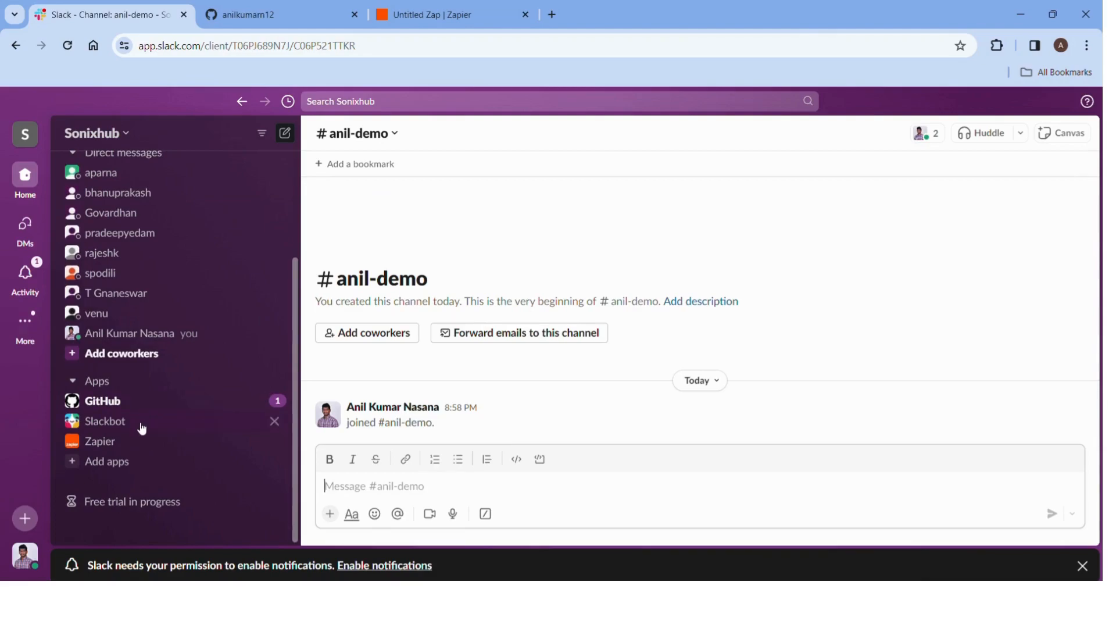
# Open the GitHub app conversation and start connecting the GitHub account from its install message.
pyautogui.click(180, 403)
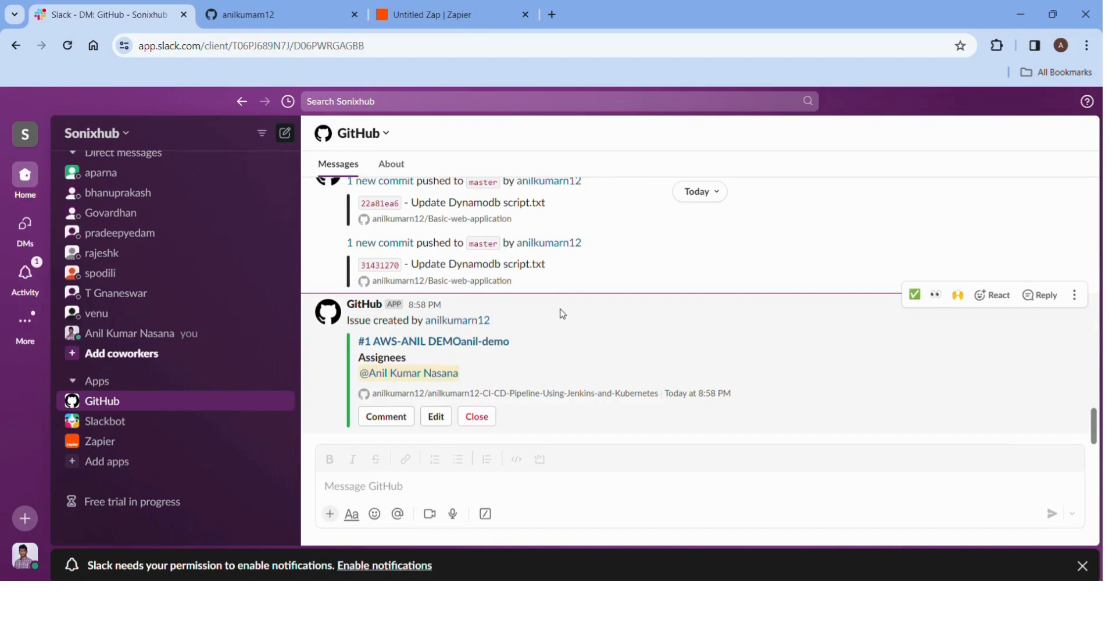
pyautogui.scroll(20, 562, 314)
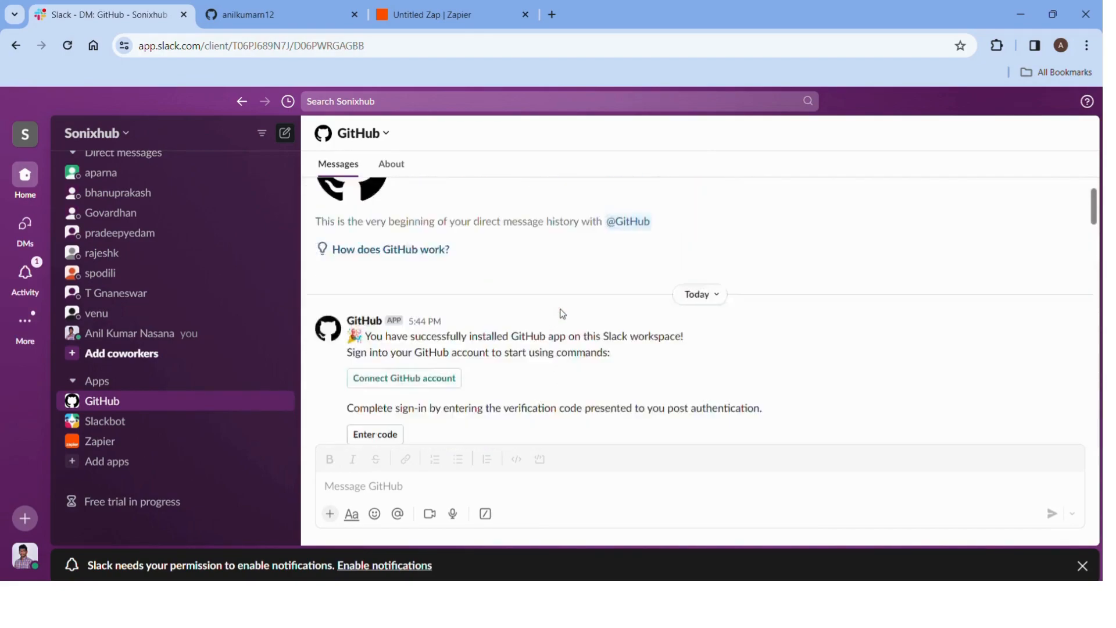
pyautogui.scroll(-3, 516, 378)
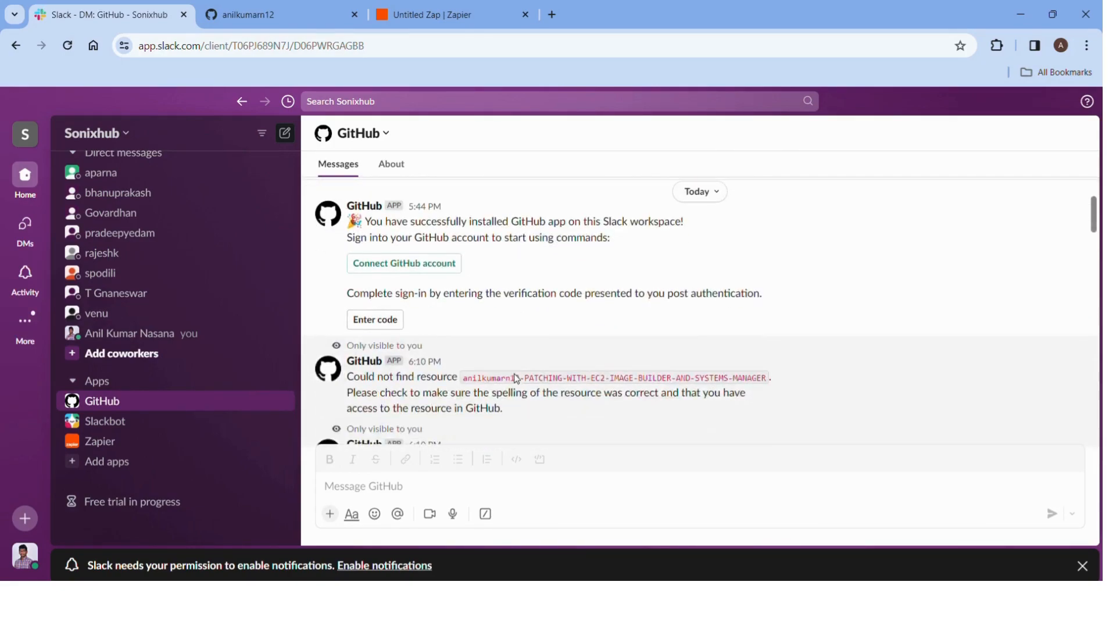
pyautogui.scroll(2, 515, 378)
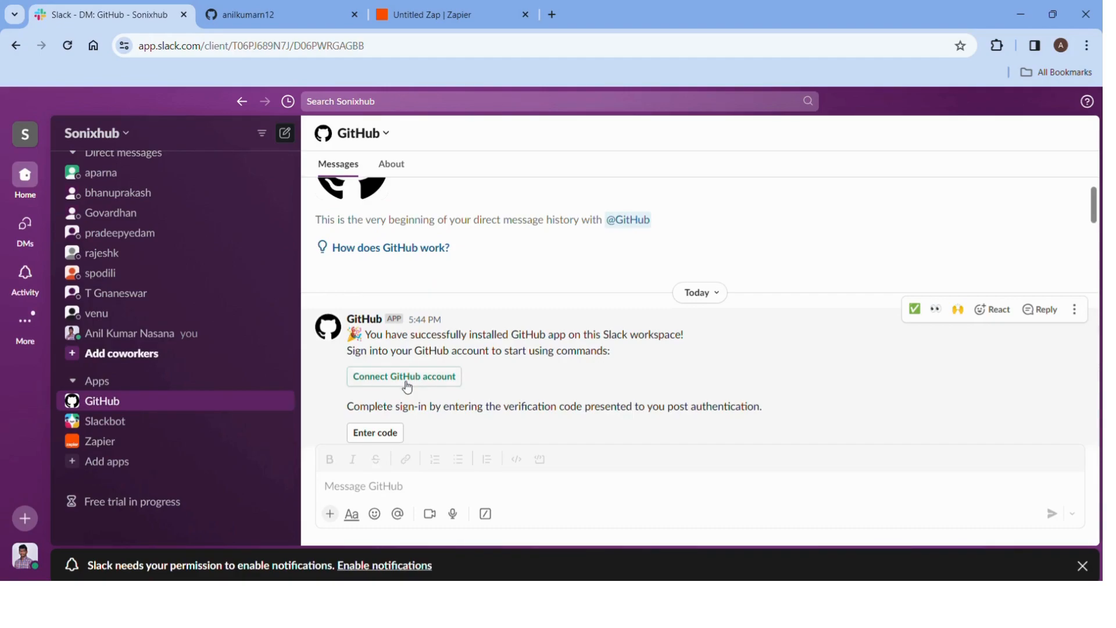
pyautogui.click(406, 384)
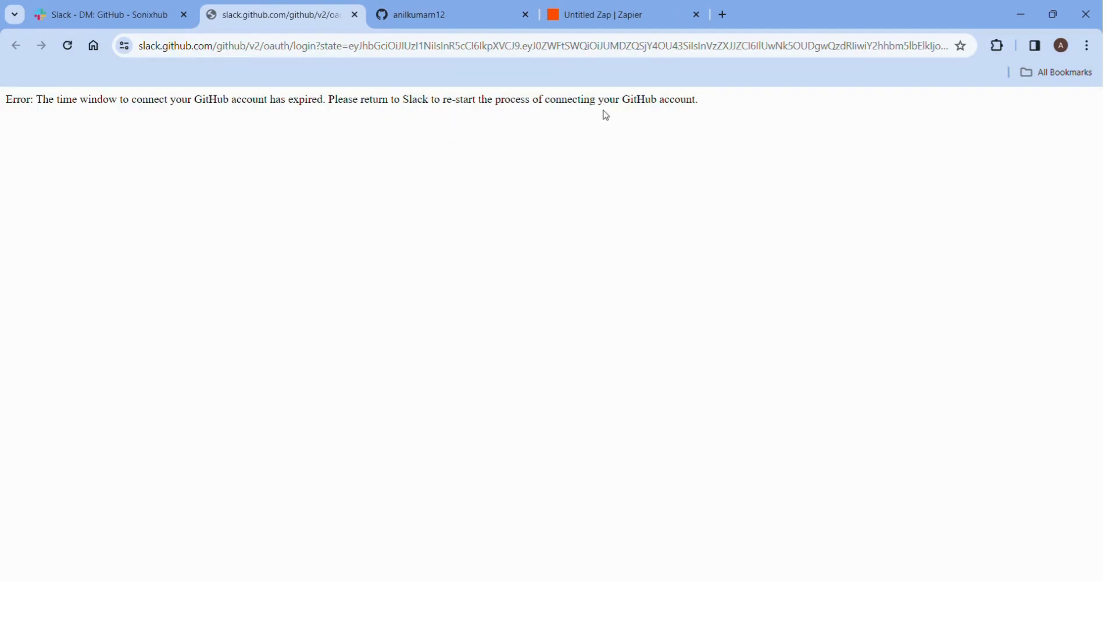
# Close the expired slack.github.com sign-in tab.
pyautogui.click(355, 15)
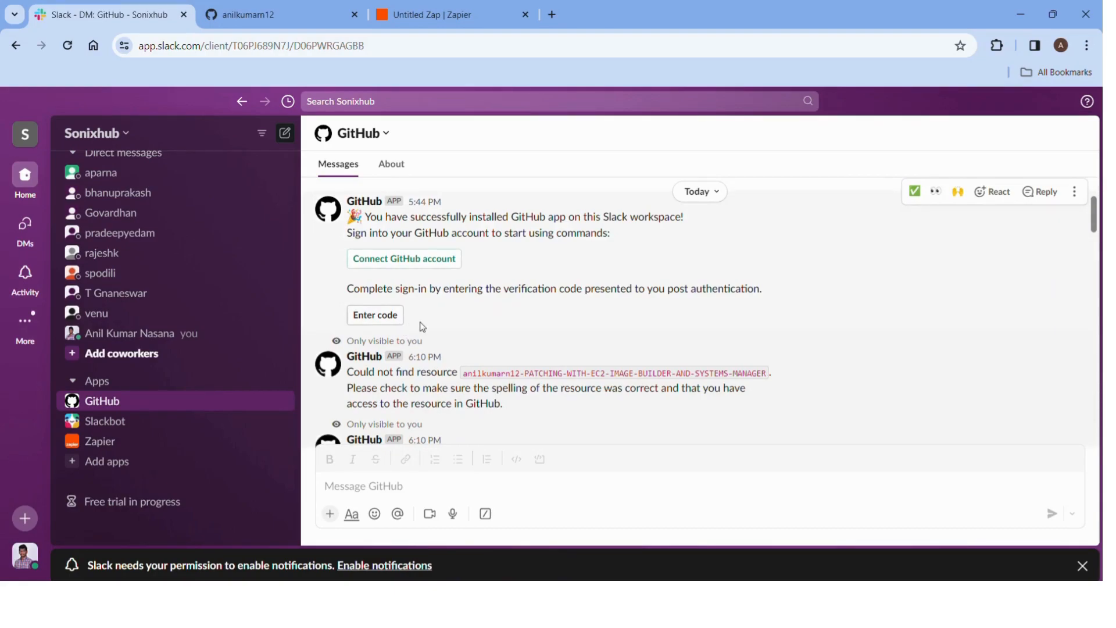
# Find and select the earlier /github subscribe command in the GitHub app conversation.
pyautogui.scroll(-2, 427, 326)
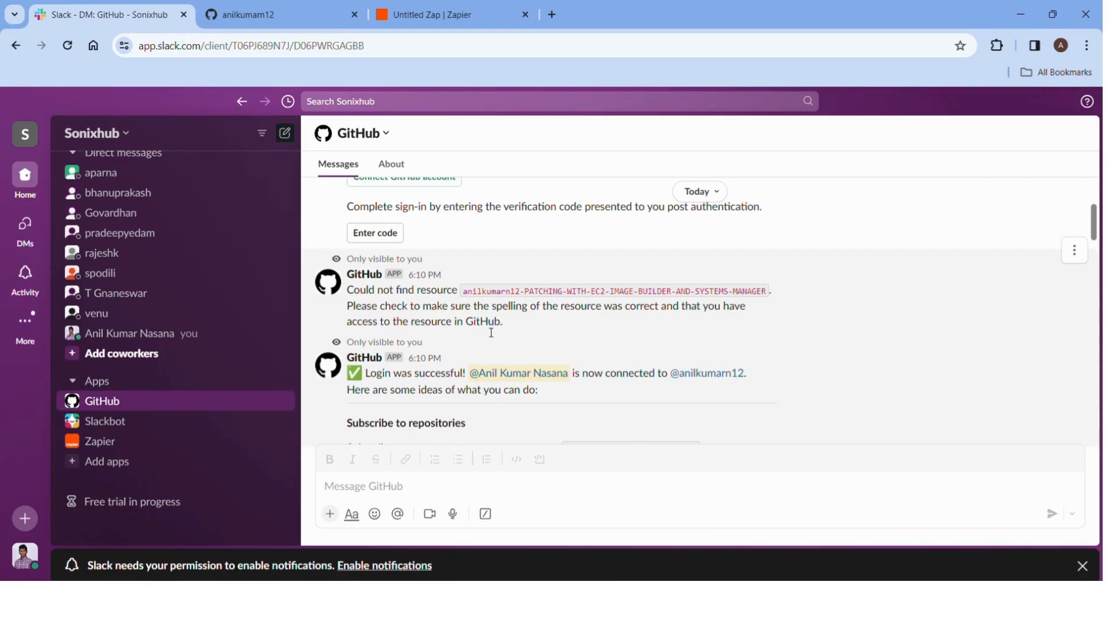
pyautogui.scroll(-1, 491, 329)
pyautogui.scroll(1, 491, 333)
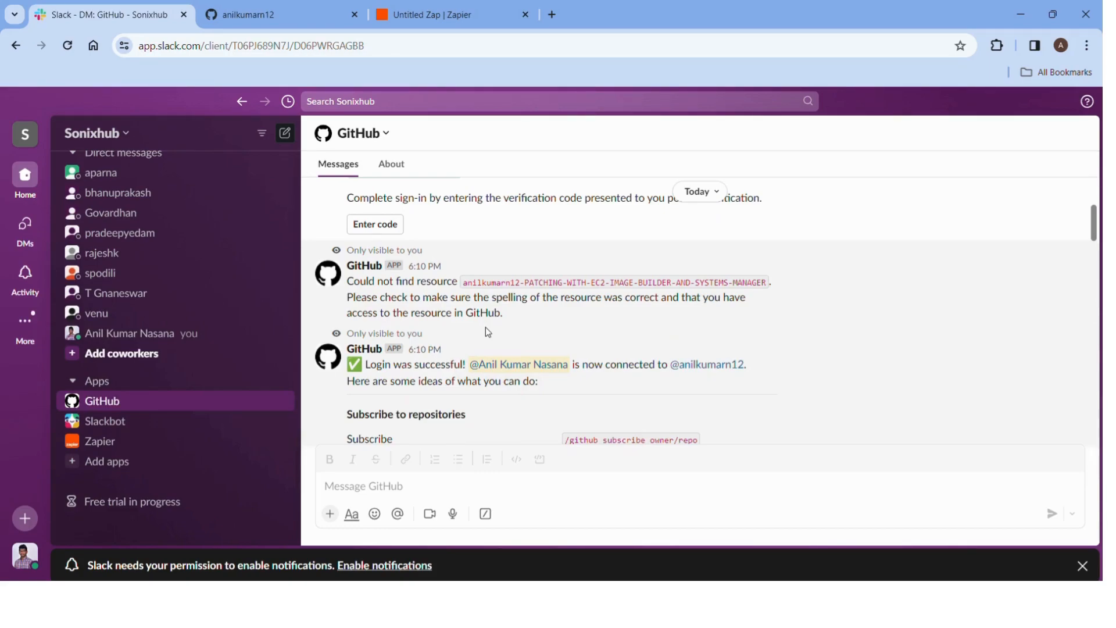
pyautogui.scroll(-4, 487, 332)
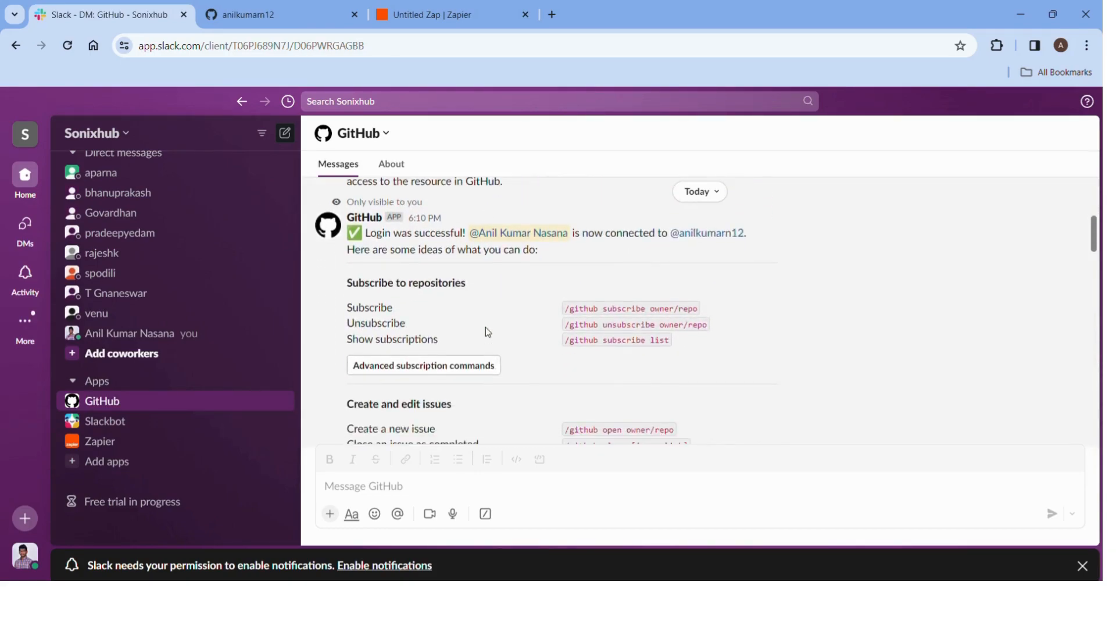
pyautogui.scroll(1, 487, 333)
pyautogui.scroll(-7, 487, 332)
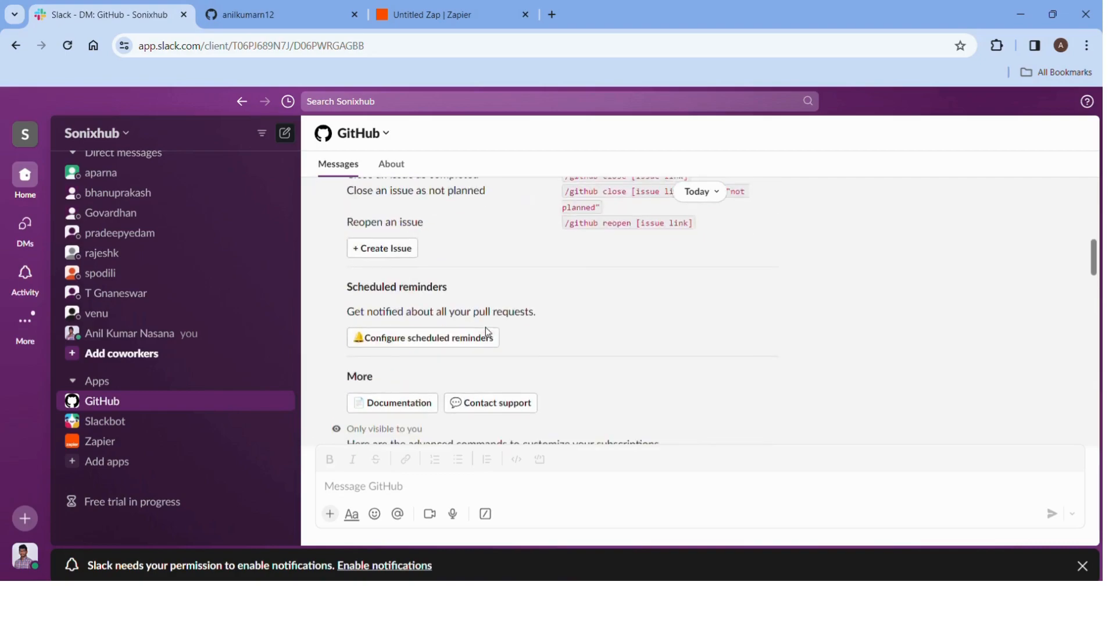
pyautogui.scroll(-20, 487, 333)
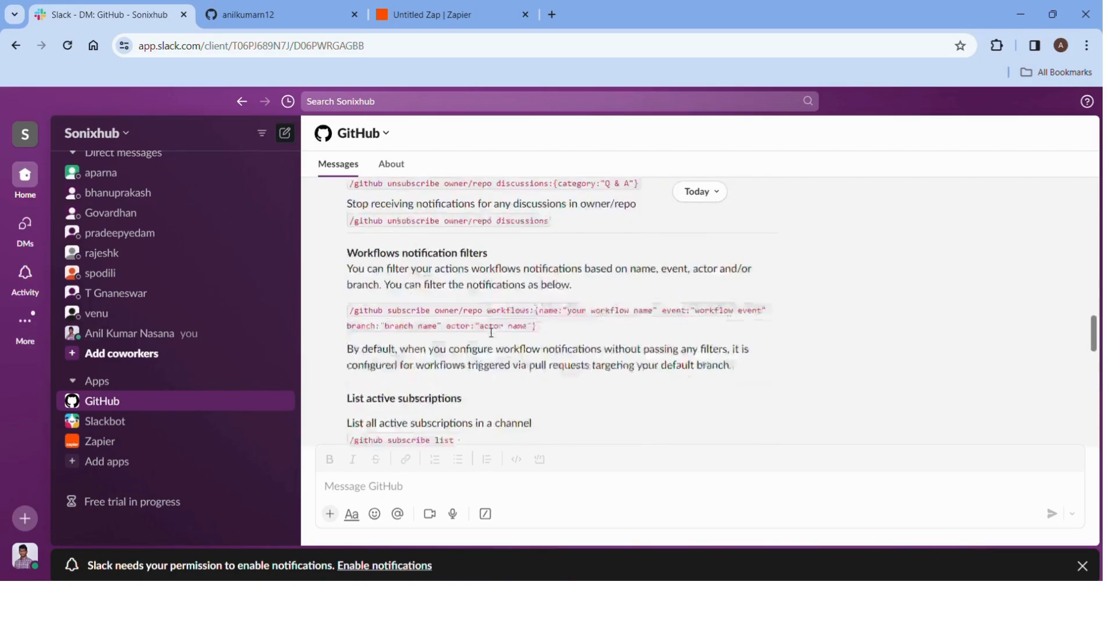
pyautogui.scroll(-6, 488, 333)
pyautogui.scroll(3, 488, 333)
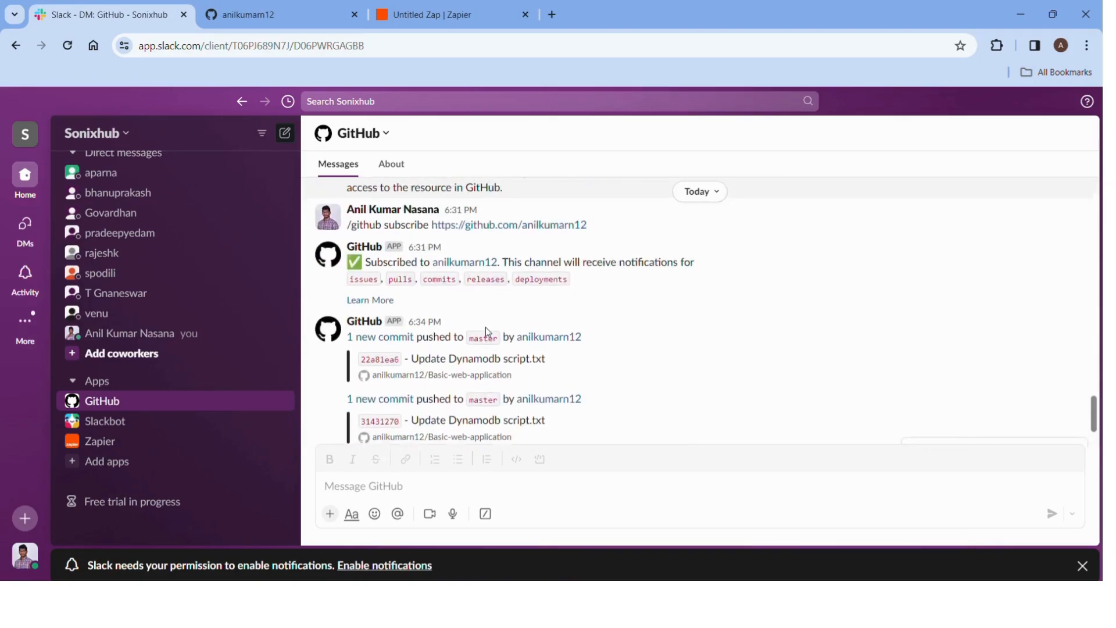
pyautogui.scroll(-3, 487, 331)
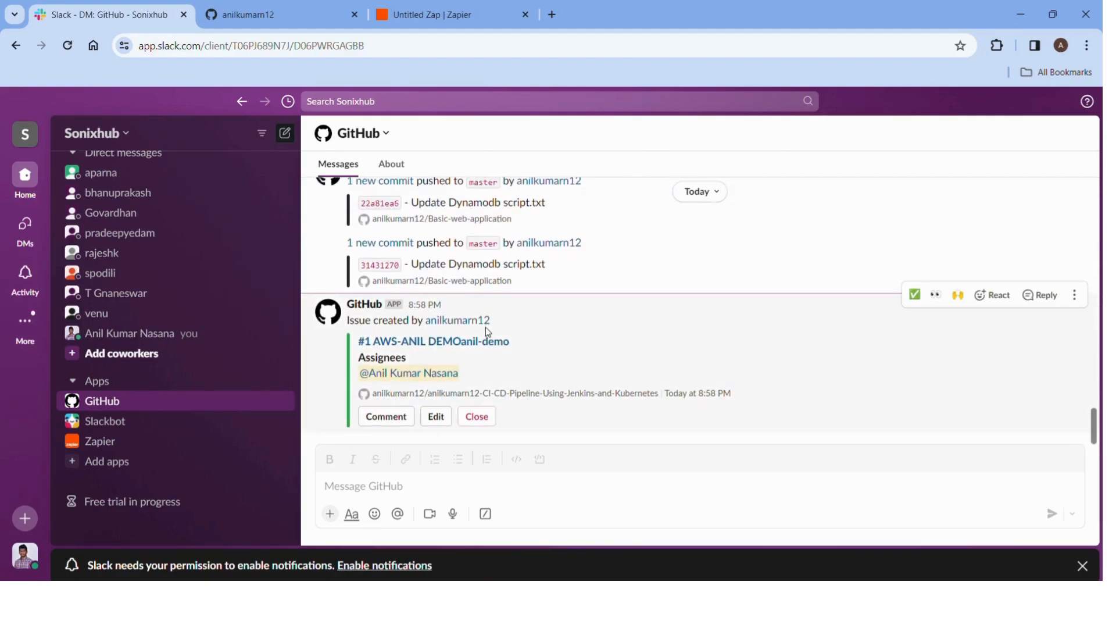
pyautogui.scroll(2, 488, 331)
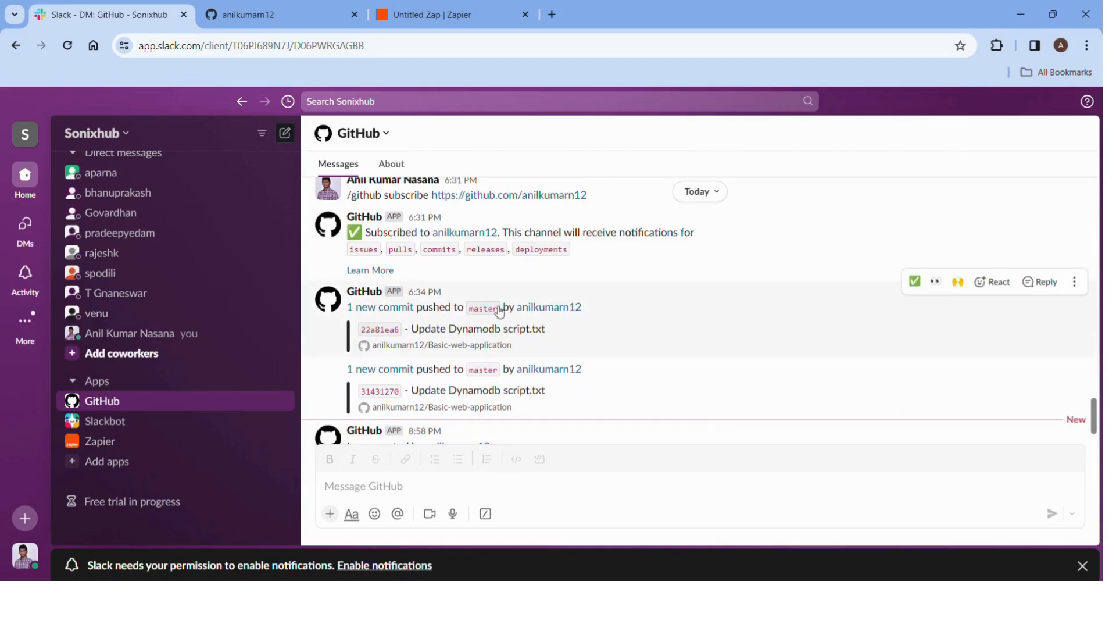
pyautogui.moveTo(601, 203); pyautogui.dragTo(345, 197)
pyautogui.scroll(2, 346, 198)
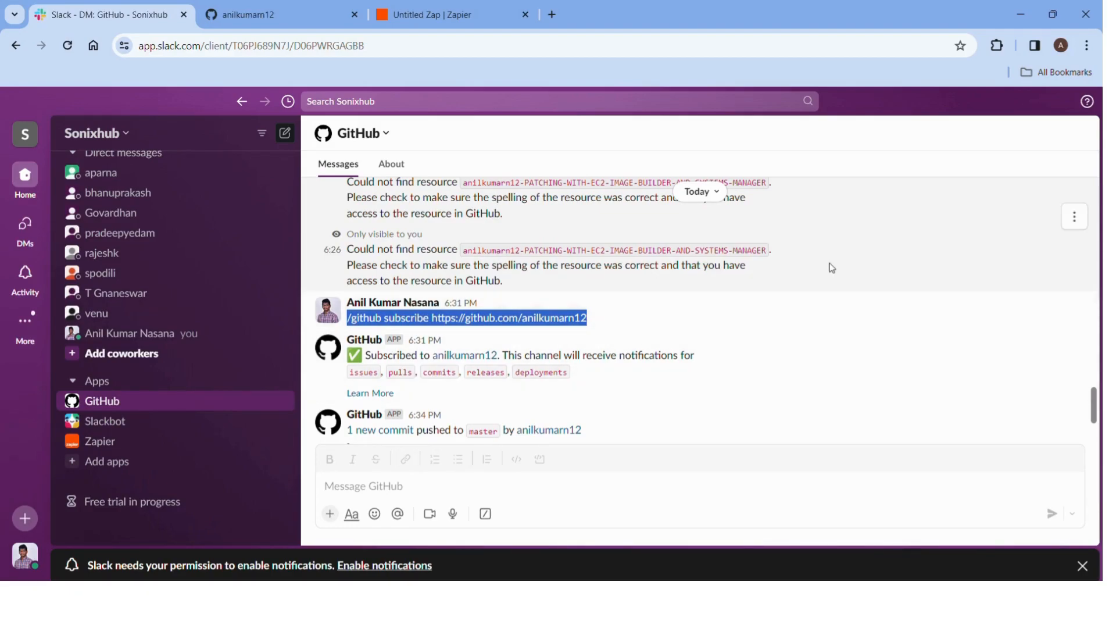
pyautogui.click(858, 256)
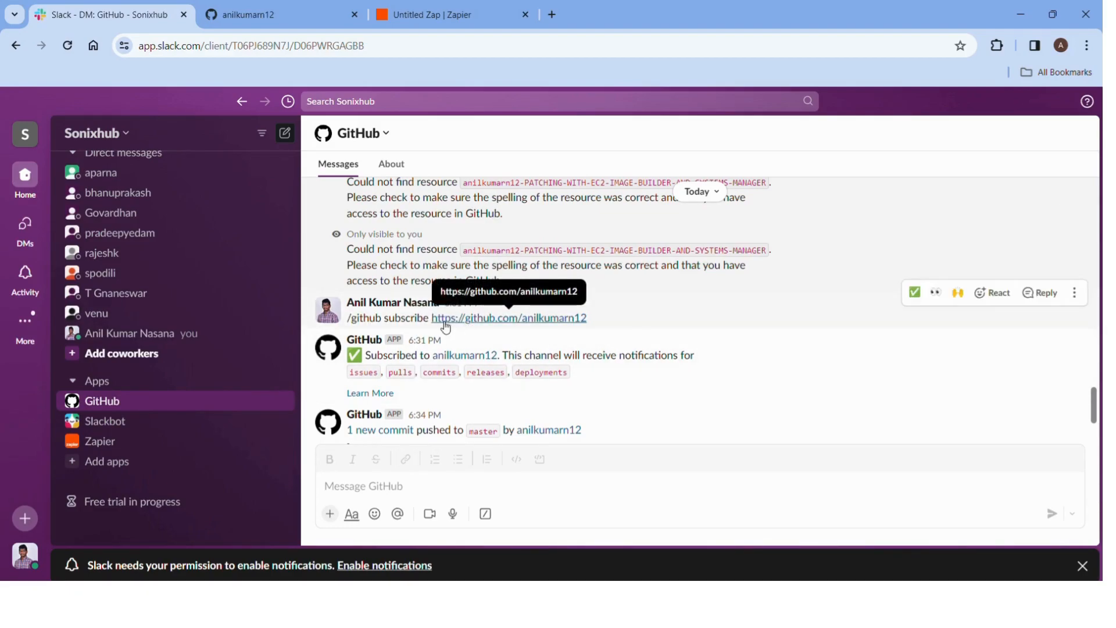
pyautogui.click(298, 14)
pyautogui.click(261, 52)
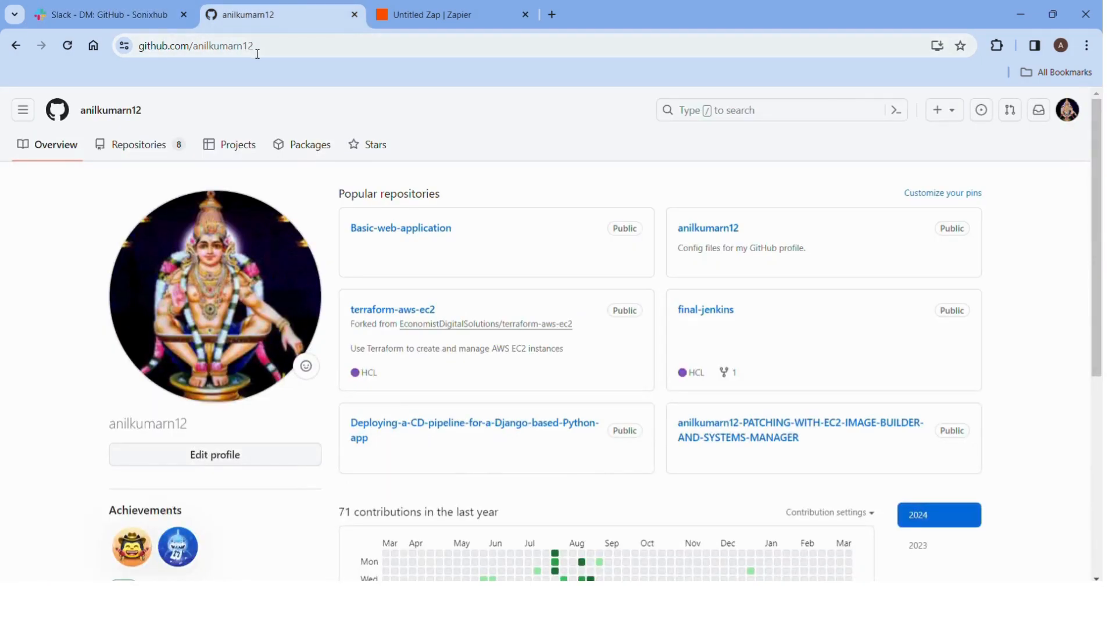
pyautogui.click(260, 54)
pyautogui.hotkey('ctrl', 'a')
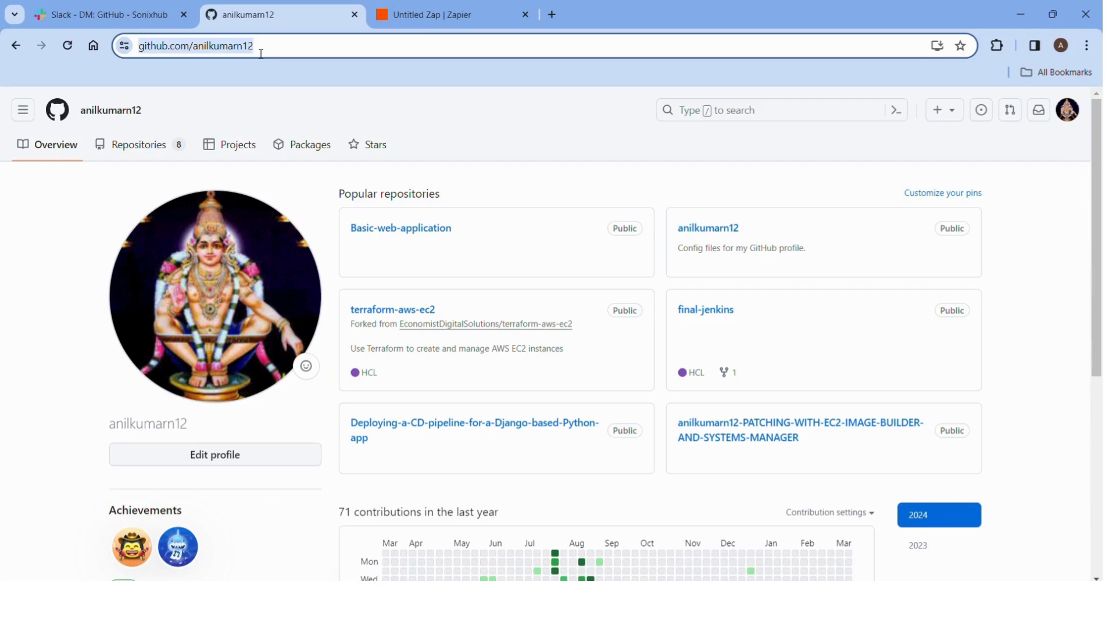
pyautogui.click(269, 53)
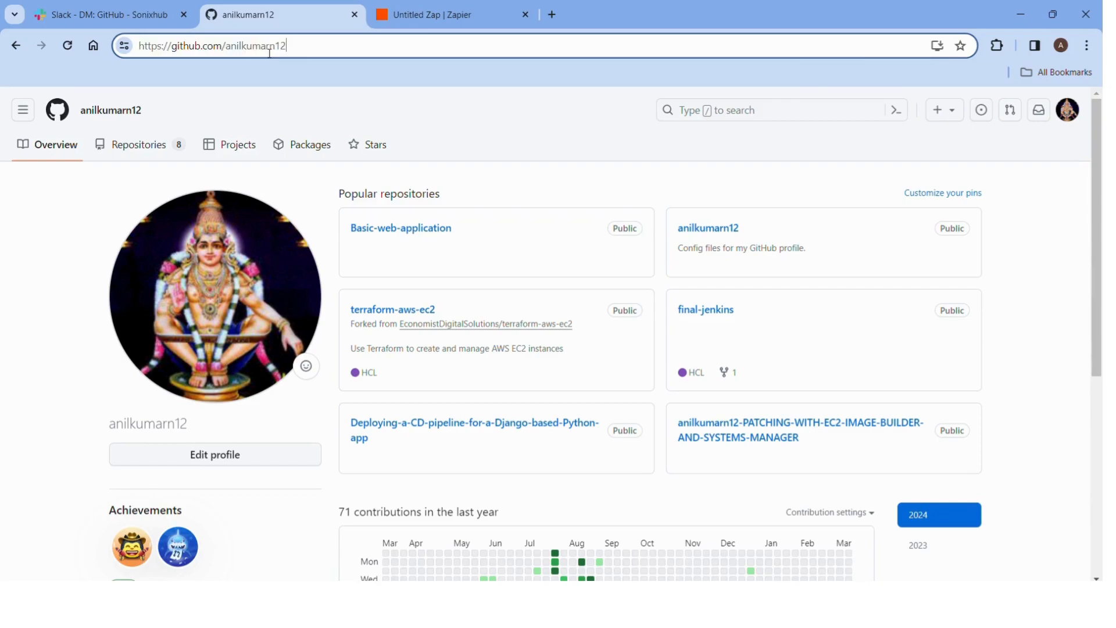
pyautogui.moveTo(305, 52); pyautogui.dragTo(138, 44)
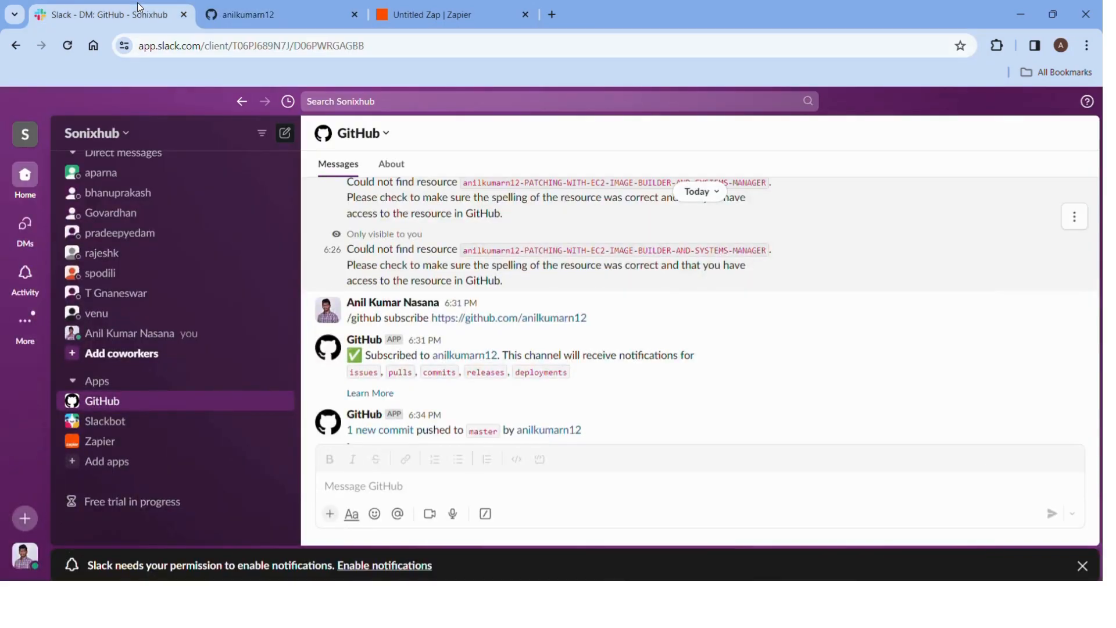
pyautogui.click(140, 8)
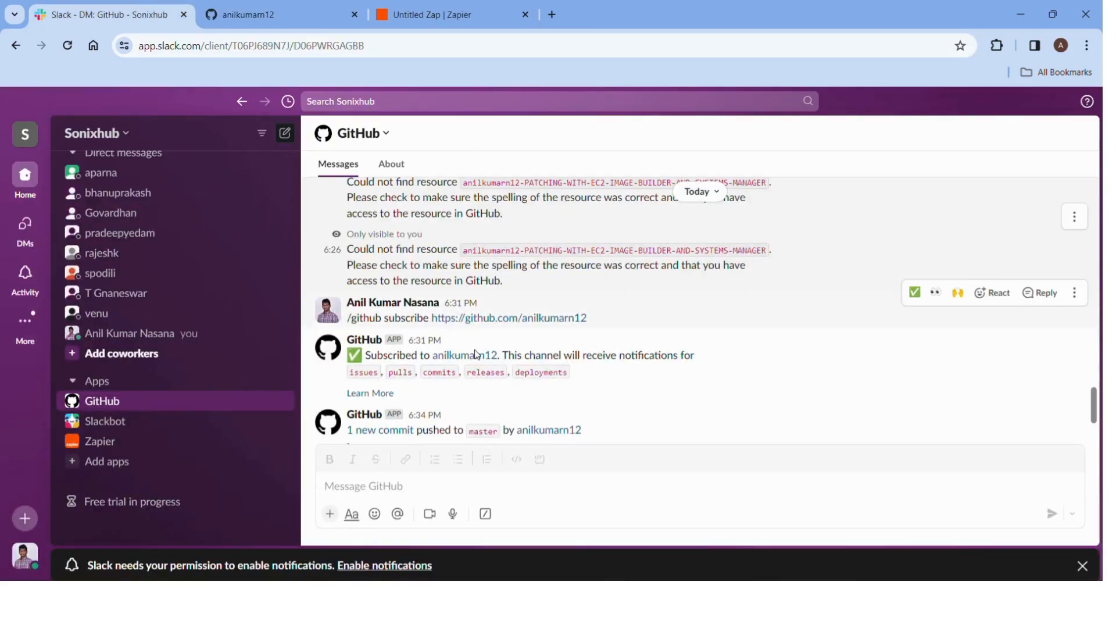
pyautogui.click(412, 493)
pyautogui.write('/git')
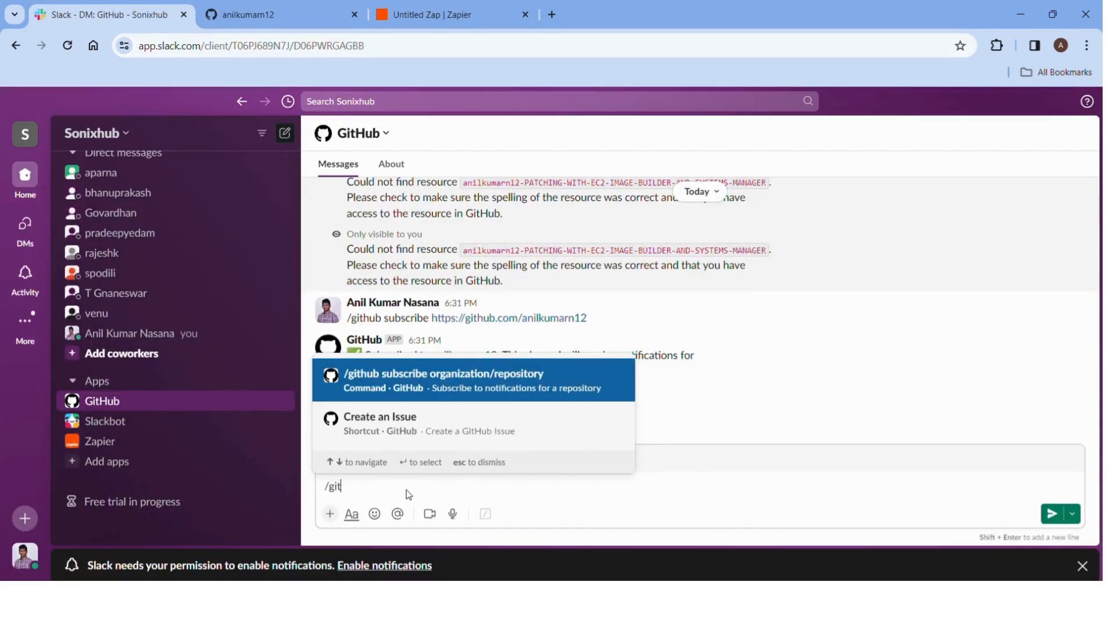
pyautogui.write('hub subscri')
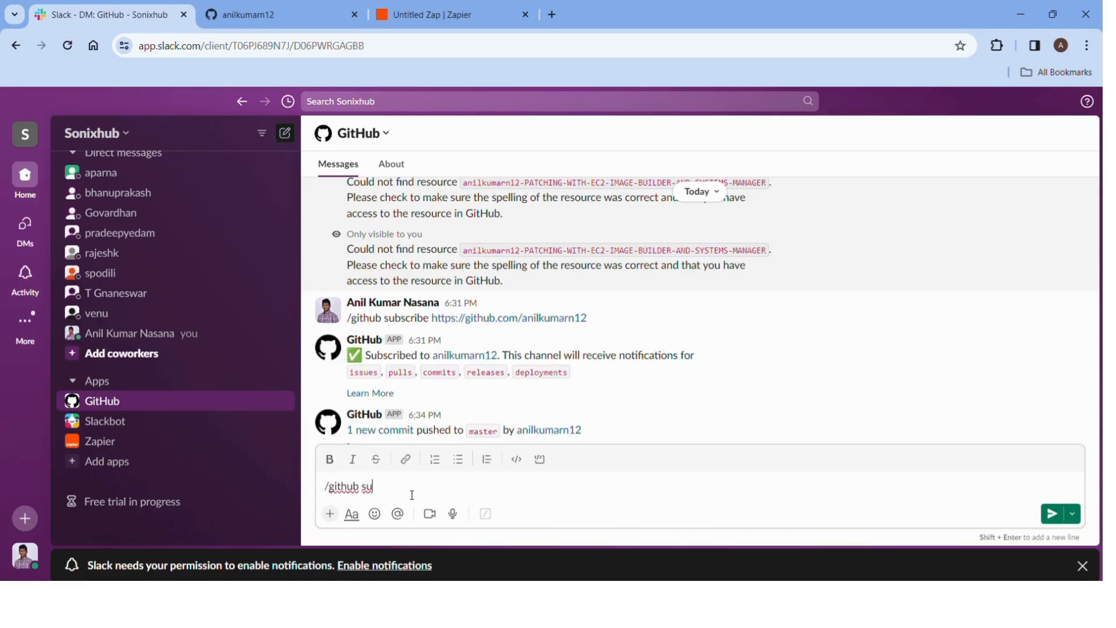
pyautogui.write('be')
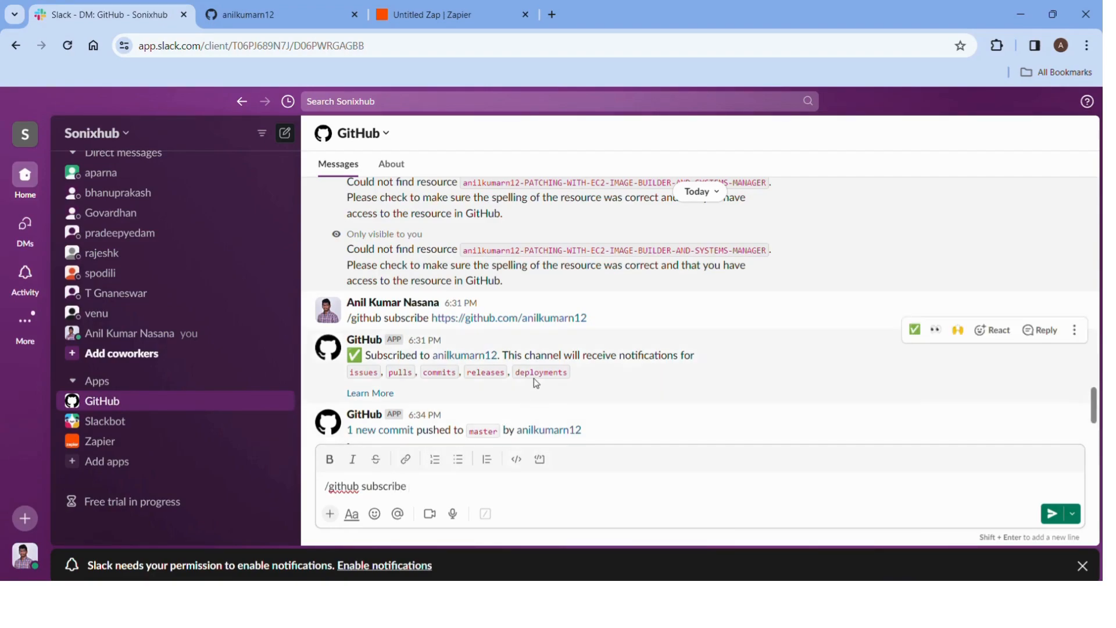
pyautogui.click(294, 10)
pyautogui.moveTo(303, 46); pyautogui.dragTo(140, 46)
pyautogui.hotkey('ctrl', 'c')
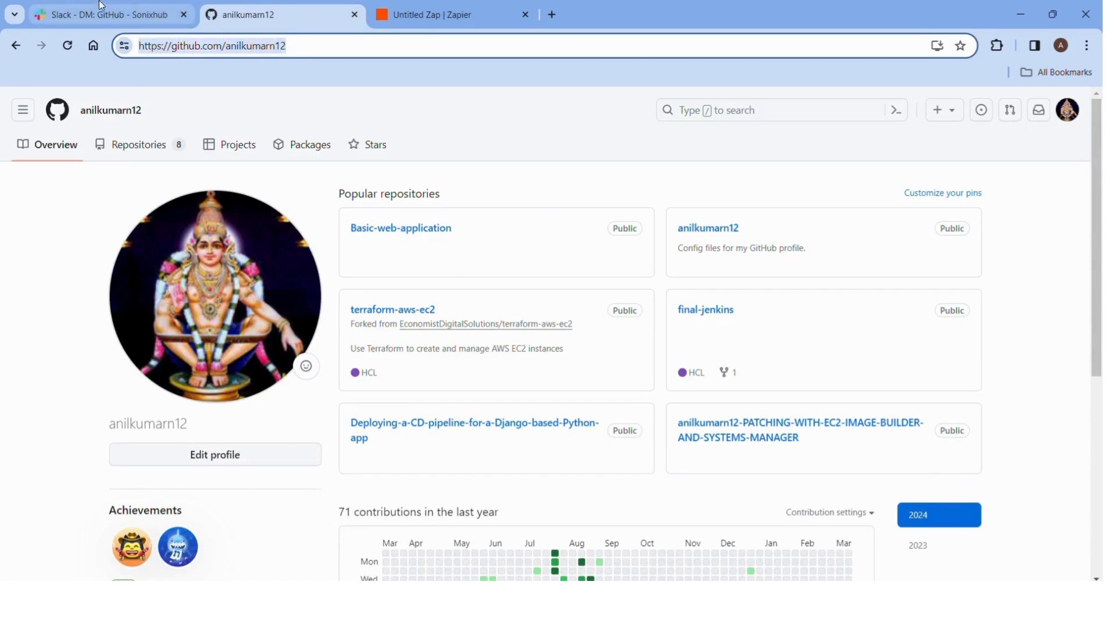
pyautogui.click(104, 14)
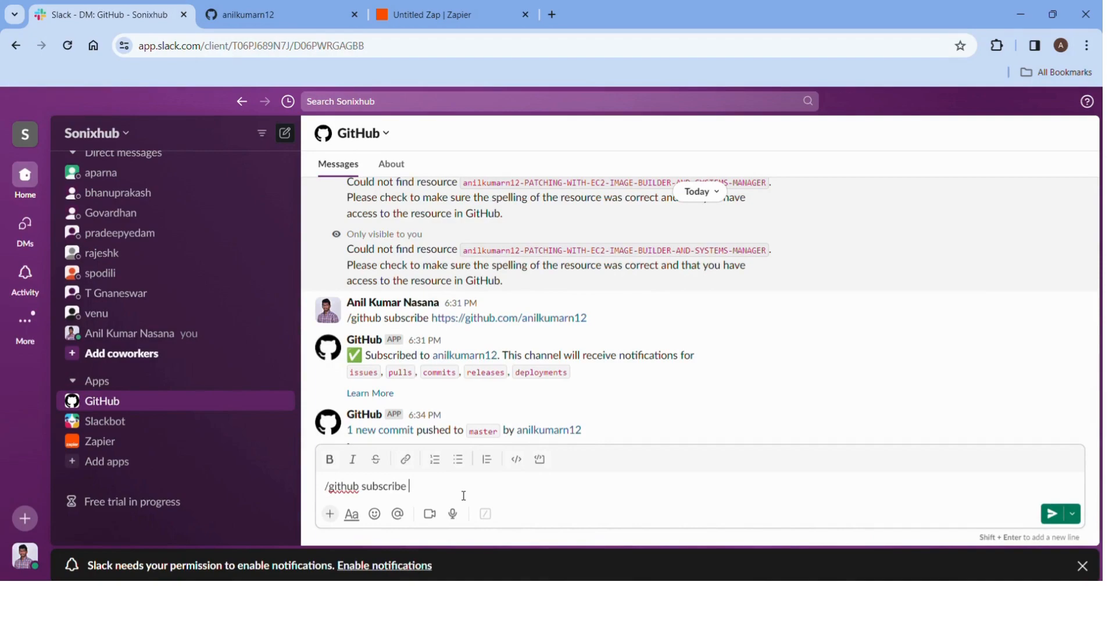
pyautogui.hotkey('ctrl', 'v')
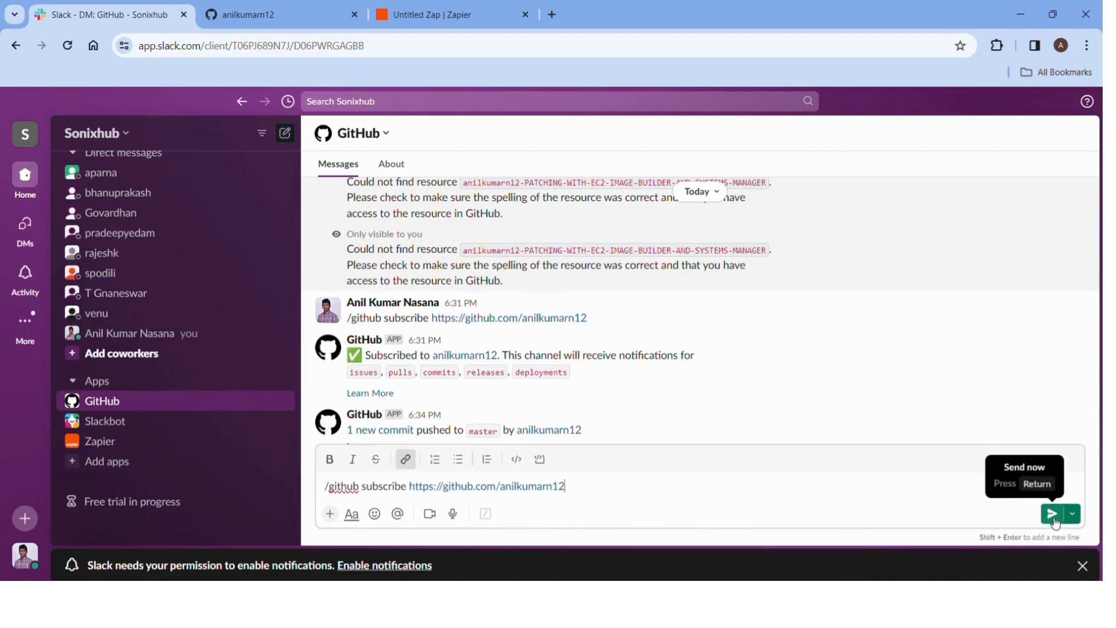
pyautogui.press('BackSpace')
pyautogui.press('BackSpace')
pyautogui.press('BackSpace')
pyautogui.press('BackSpace')
pyautogui.press('BackSpace')
pyautogui.press('BackSpace')
pyautogui.press('BackSpace')
pyautogui.press('BackSpace')
pyautogui.press('BackSpace')
pyautogui.press('BackSpace')
pyautogui.press('BackSpace')
pyautogui.press('BackSpace')
pyautogui.press('BackSpace')
pyautogui.press('BackSpace')
pyautogui.press('BackSpace')
pyautogui.press('BackSpace')
pyautogui.press('BackSpace')
pyautogui.press('BackSpace')
pyautogui.press('BackSpace')
pyautogui.press('BackSpace')
pyautogui.press('BackSpace')
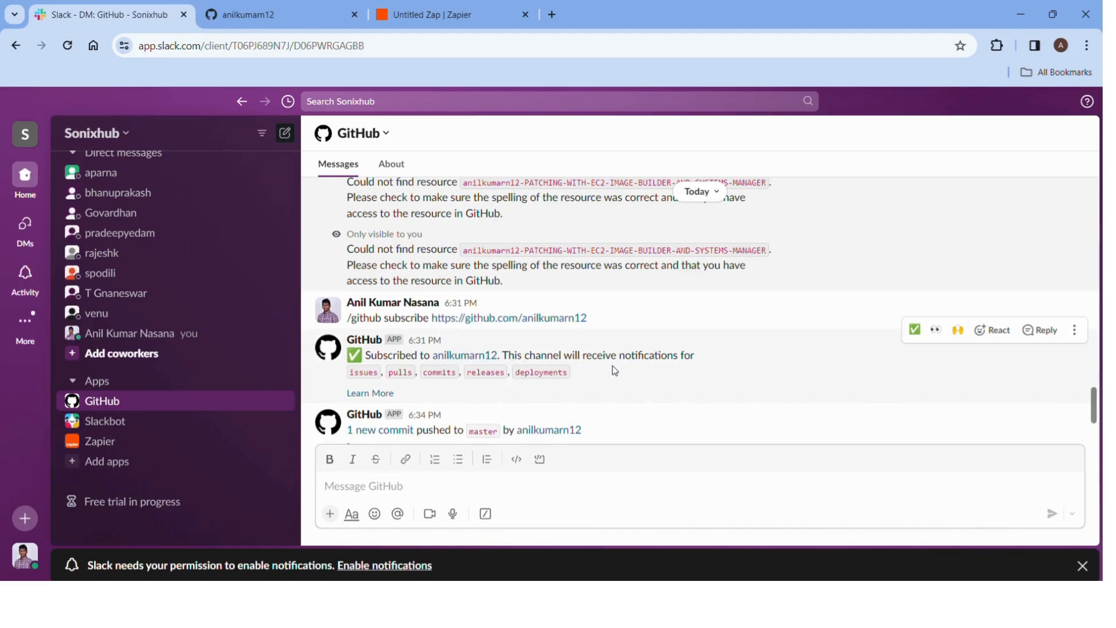
pyautogui.scroll(-2, 614, 370)
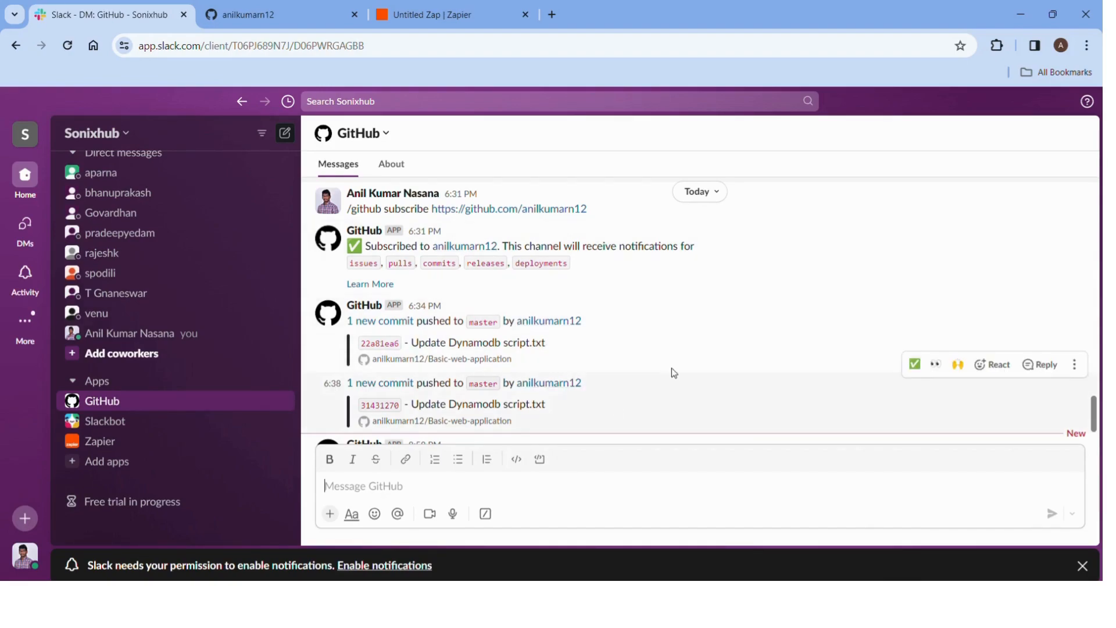
pyautogui.scroll(-3, 665, 357)
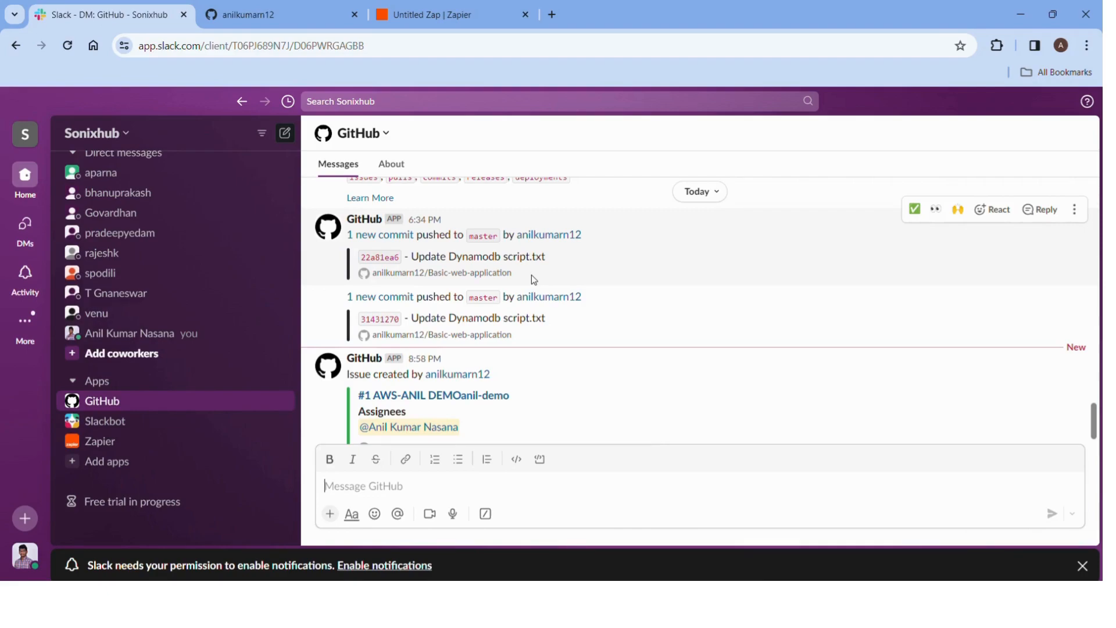
pyautogui.scroll(1, 534, 279)
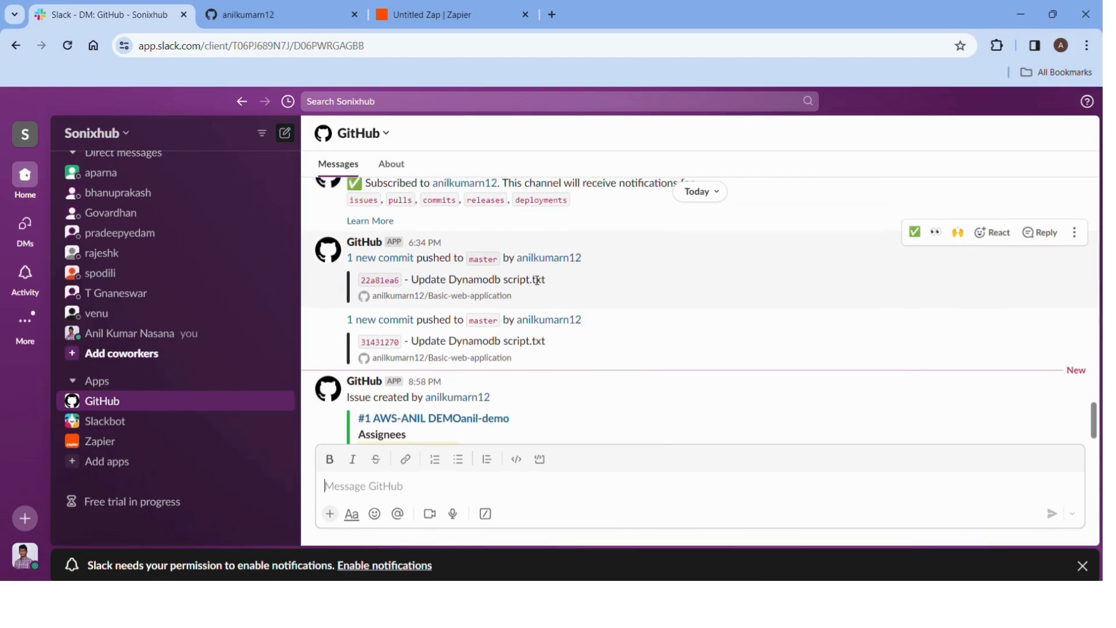
pyautogui.scroll(-3, 536, 280)
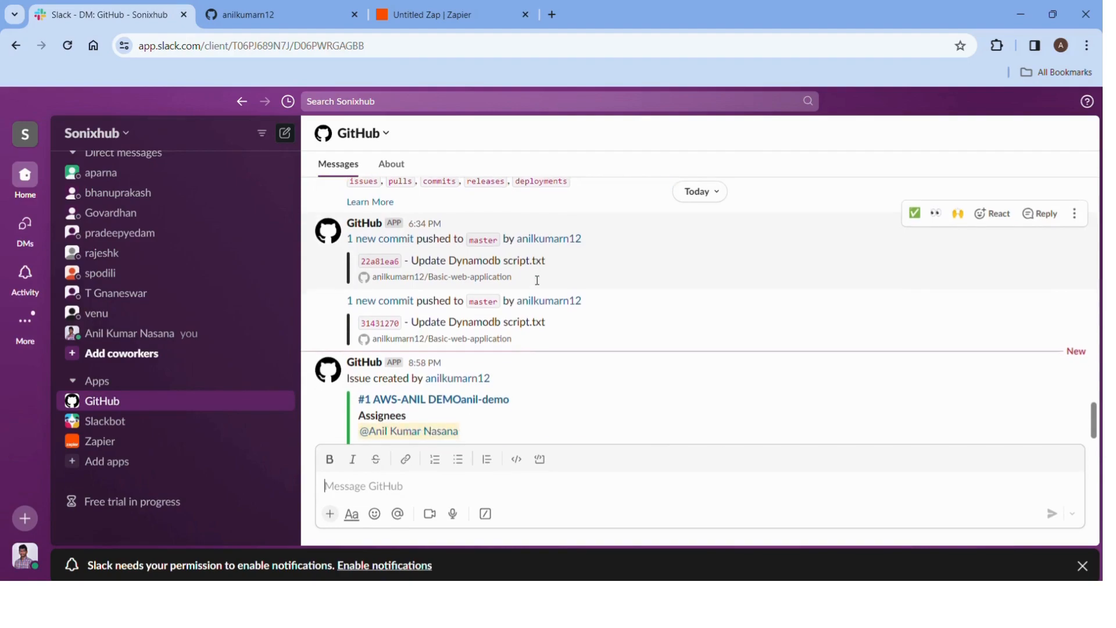
pyautogui.scroll(1, 531, 279)
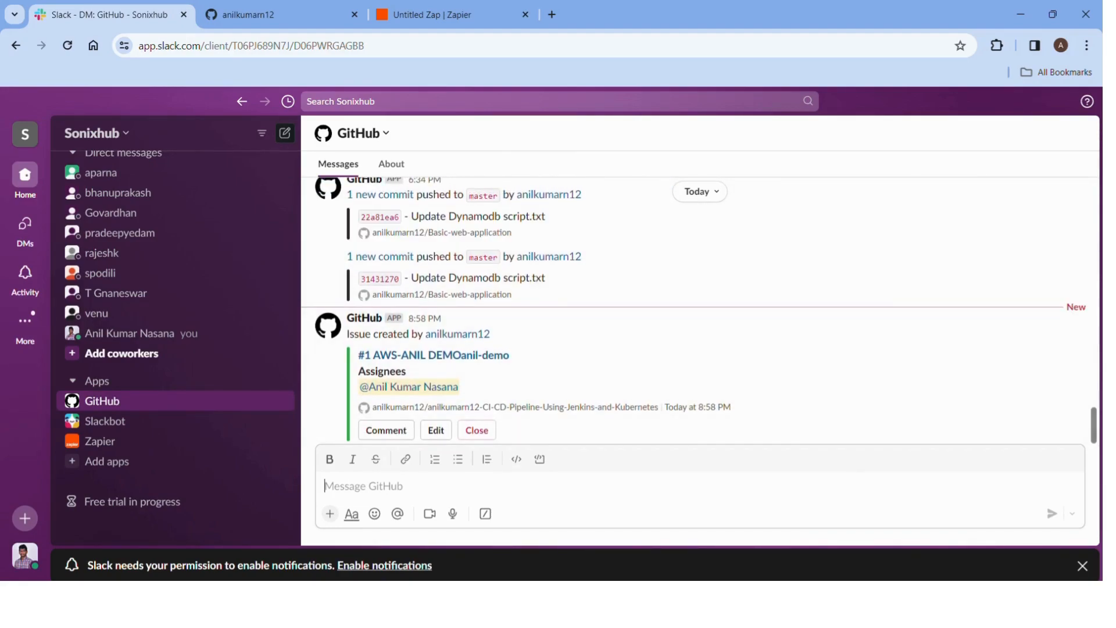
# Open Dynamodb script.txt in the Basic-web-application repository for editing.
pyautogui.click(295, 6)
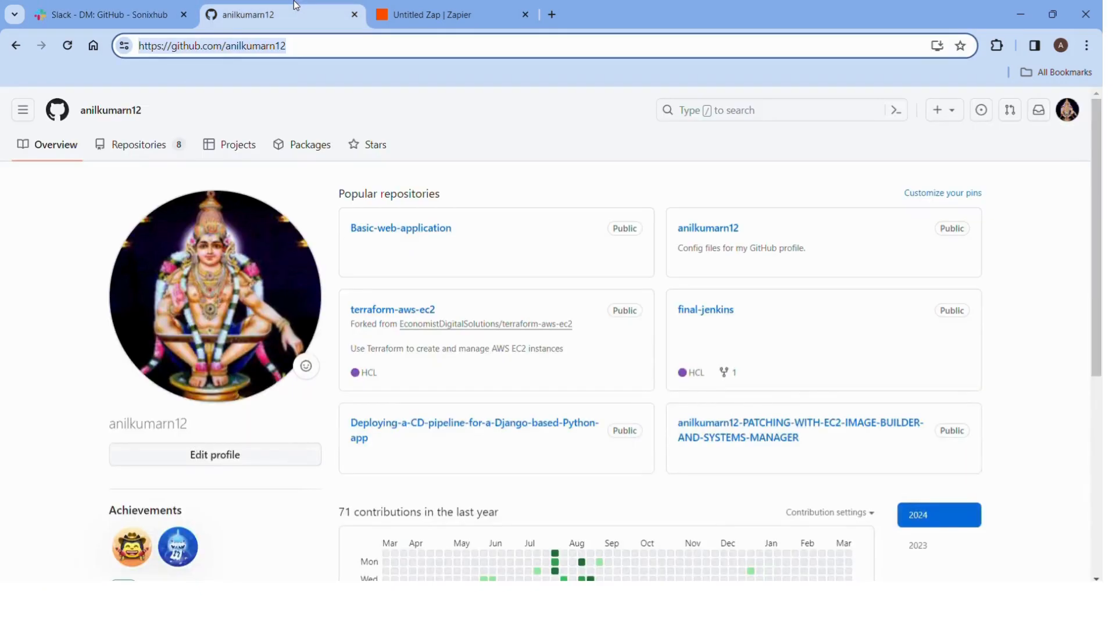
pyautogui.click(426, 229)
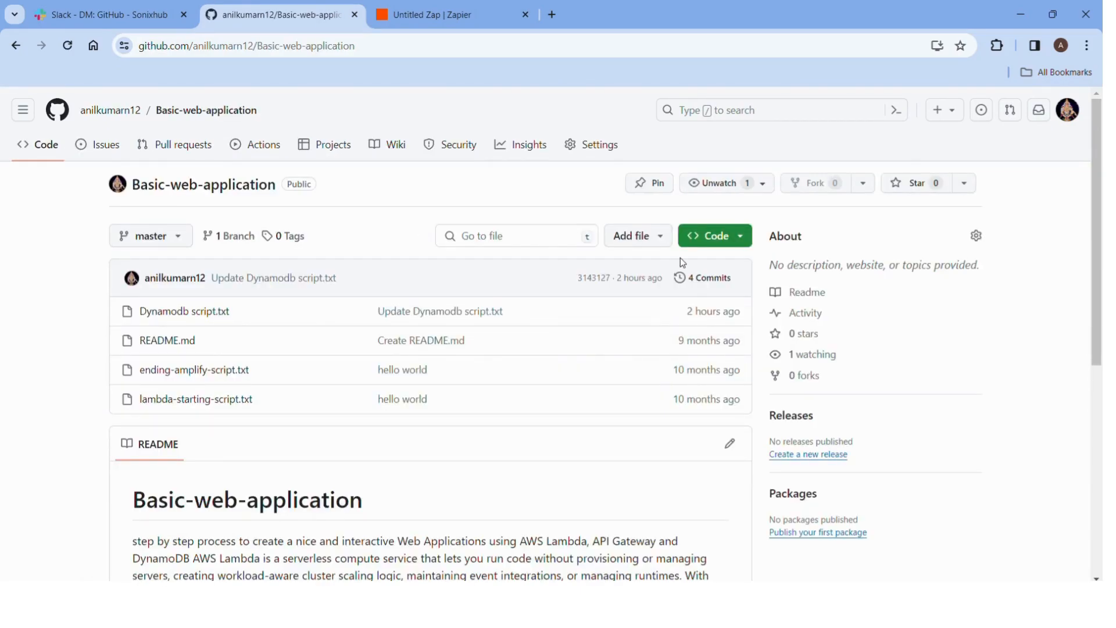
pyautogui.click(168, 319)
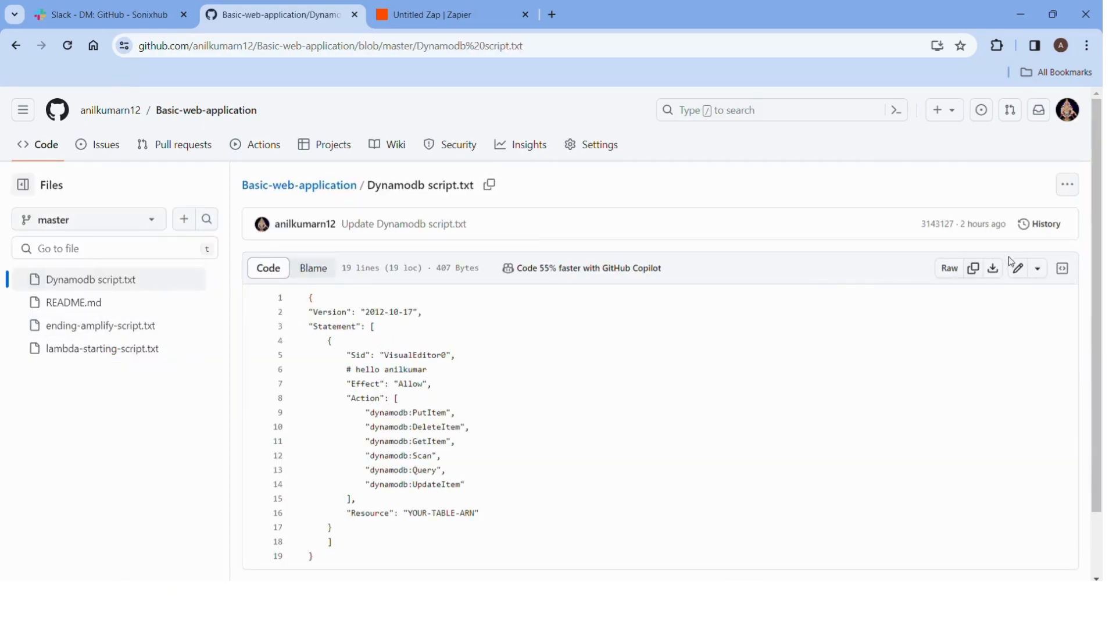
pyautogui.click(1021, 269)
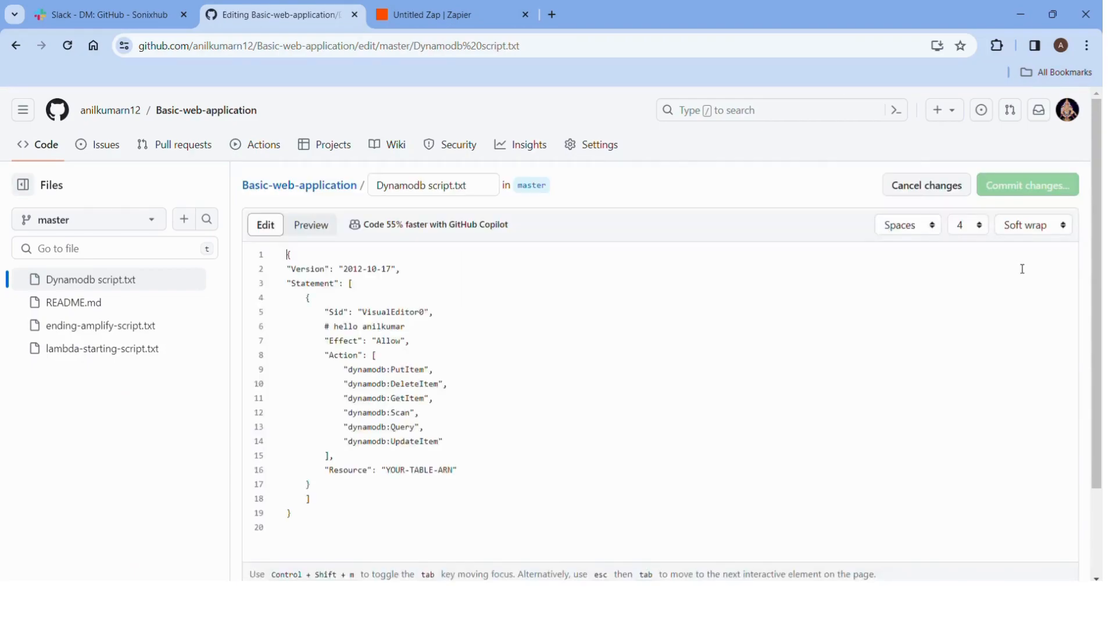
# Change the line 6 comment to '# Hello hyderabad'.
pyautogui.moveTo(414, 329); pyautogui.dragTo(341, 329)
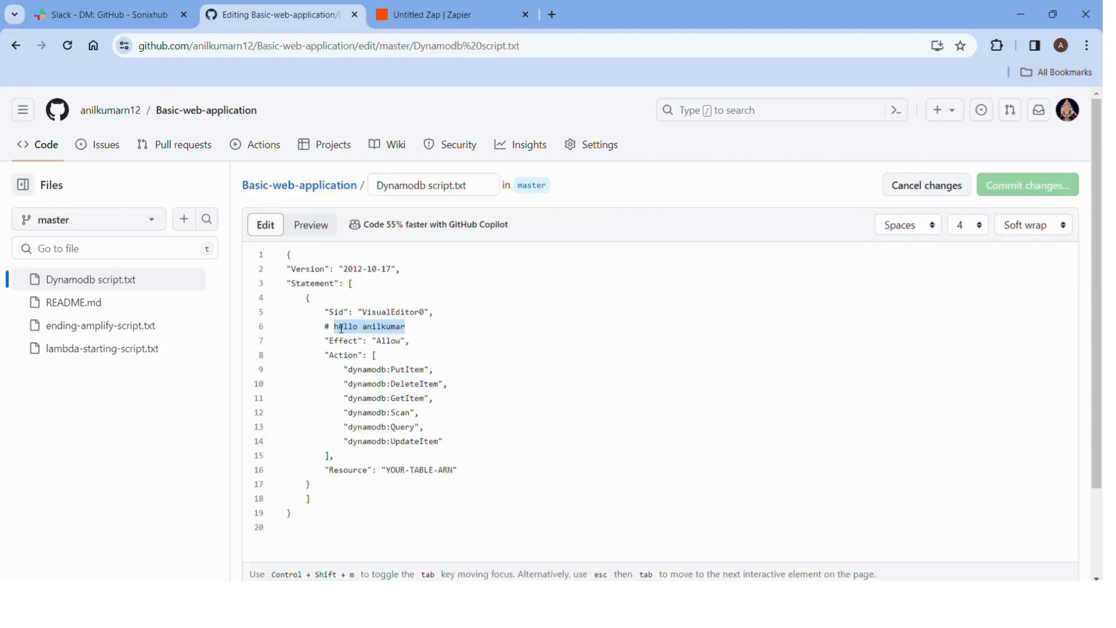
pyautogui.write('H')
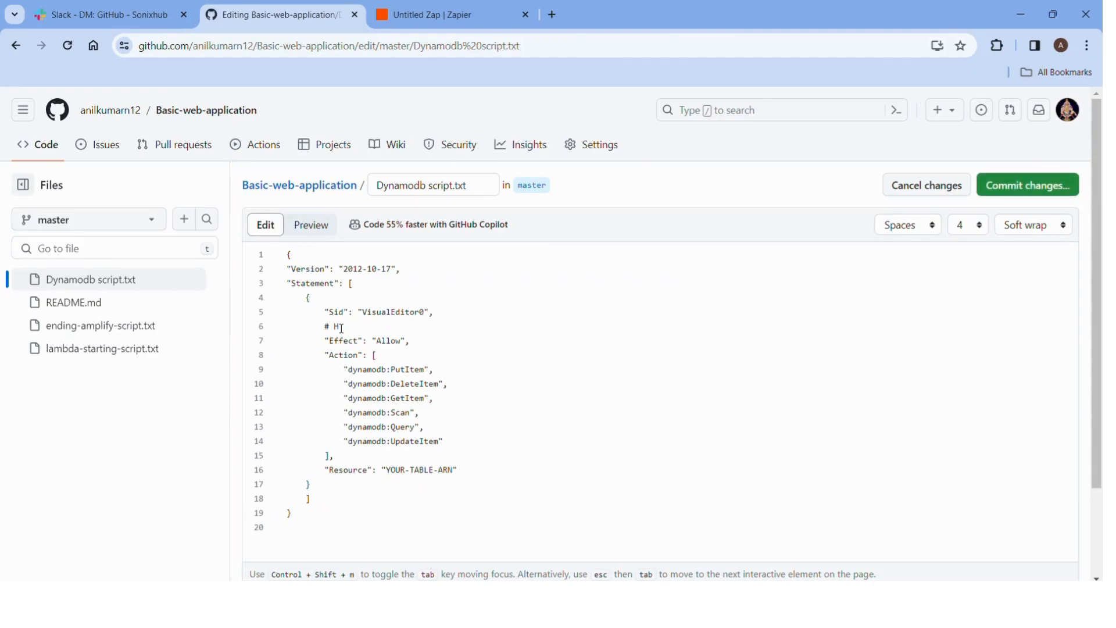
pyautogui.write('ello')
pyautogui.write('hyderabad')
pyautogui.click(331, 328)
pyautogui.moveTo(416, 330); pyautogui.dragTo(287, 328)
pyautogui.click(323, 336)
# Commit the edit to master with the default 'Update Dynamodb script.txt' message.
pyautogui.click(1011, 187)
pyautogui.click(666, 491)
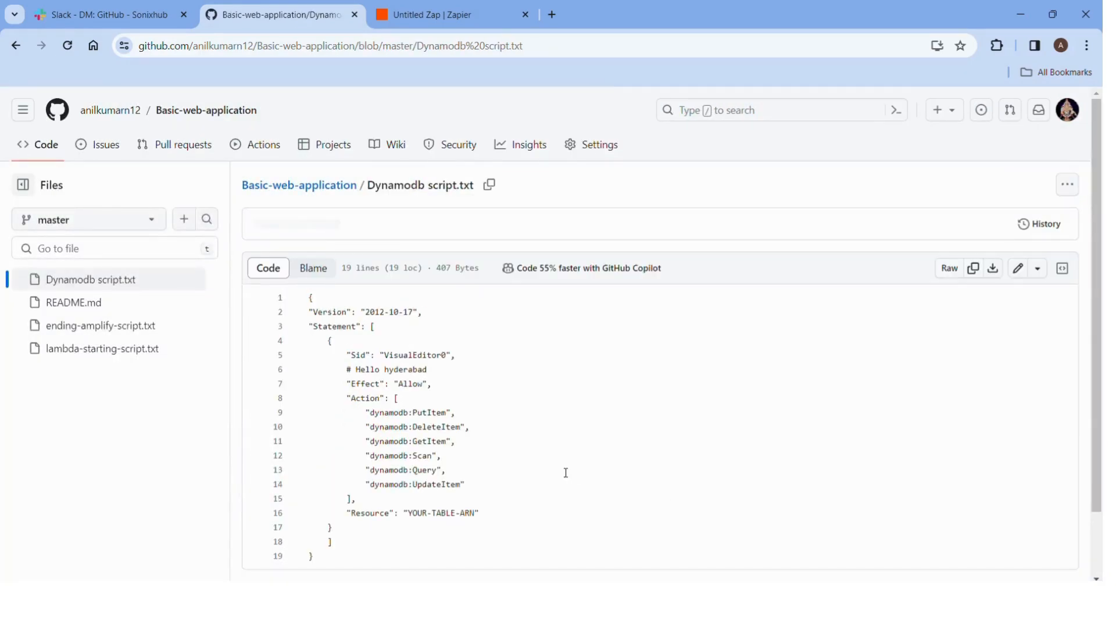
pyautogui.click(134, 15)
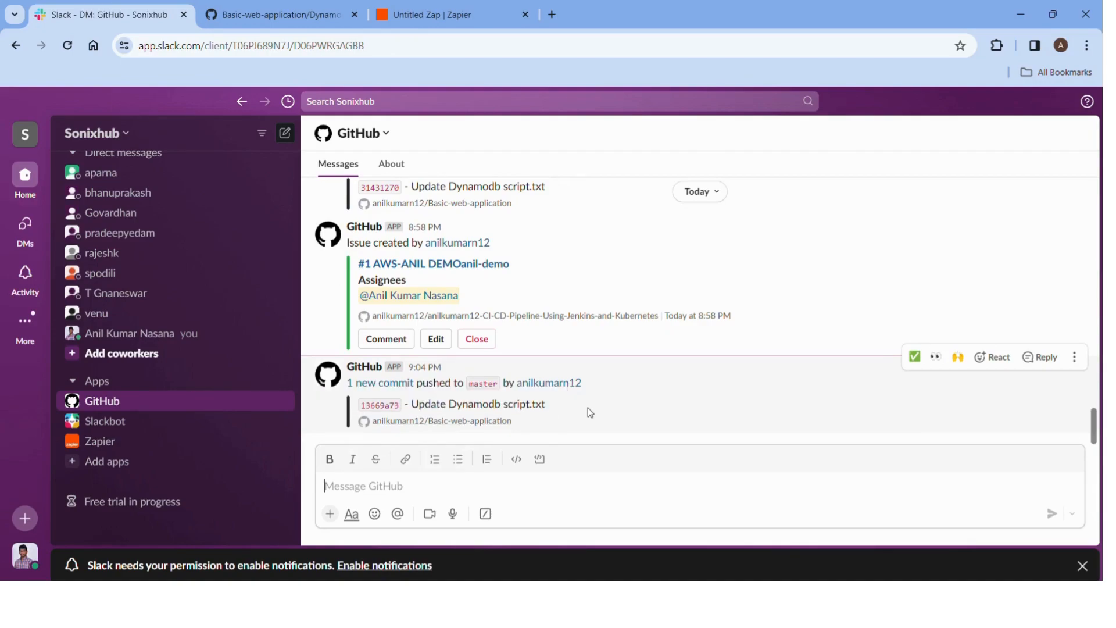
# Scroll the GitHub conversation to review the 9:04 PM commit 13669a73 notification.
pyautogui.scroll(10, 587, 407)
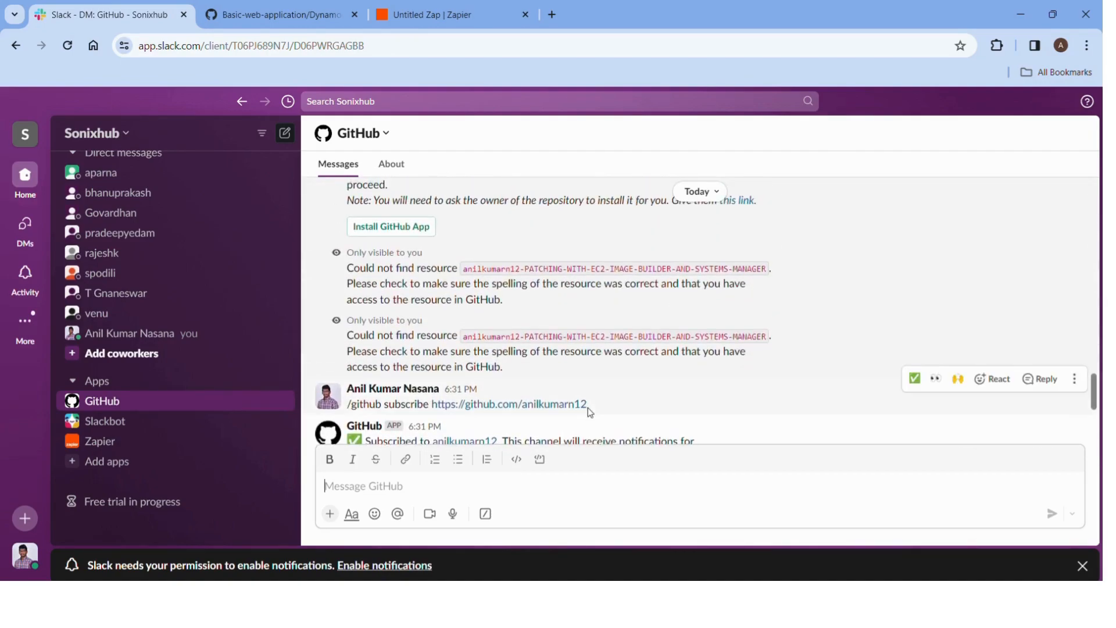
pyautogui.scroll(-10, 587, 407)
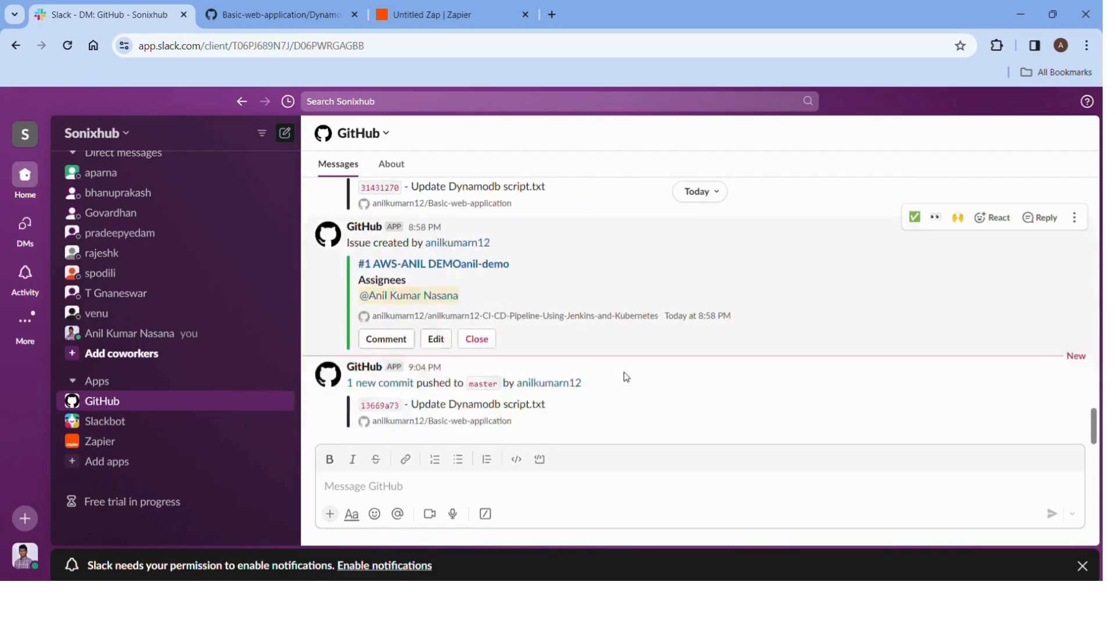
pyautogui.scroll(1, 608, 440)
pyautogui.scroll(-1, 608, 440)
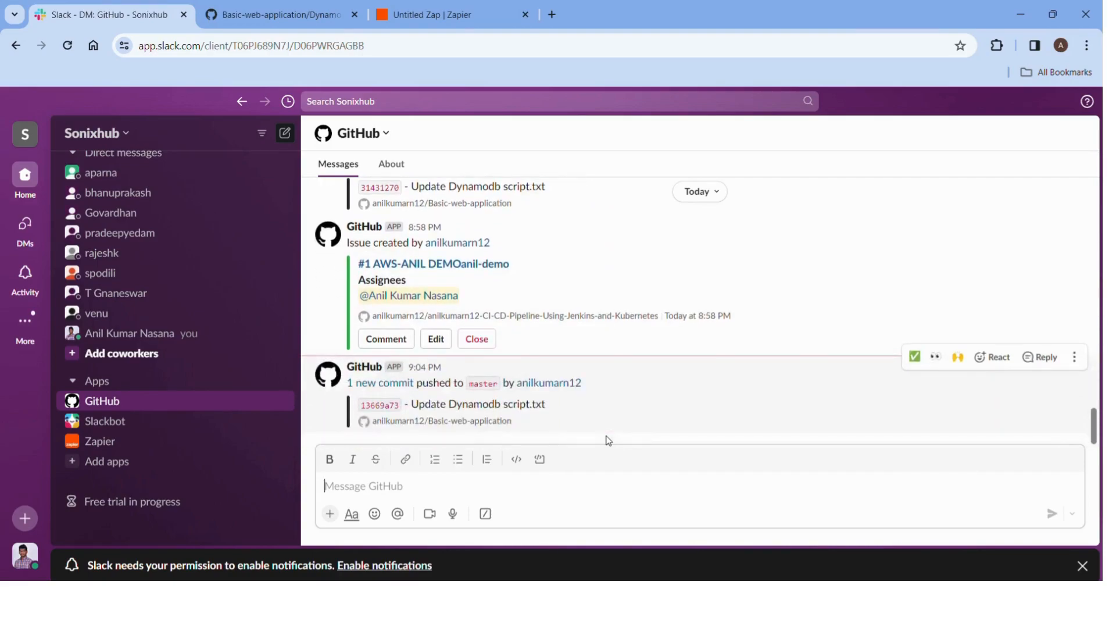